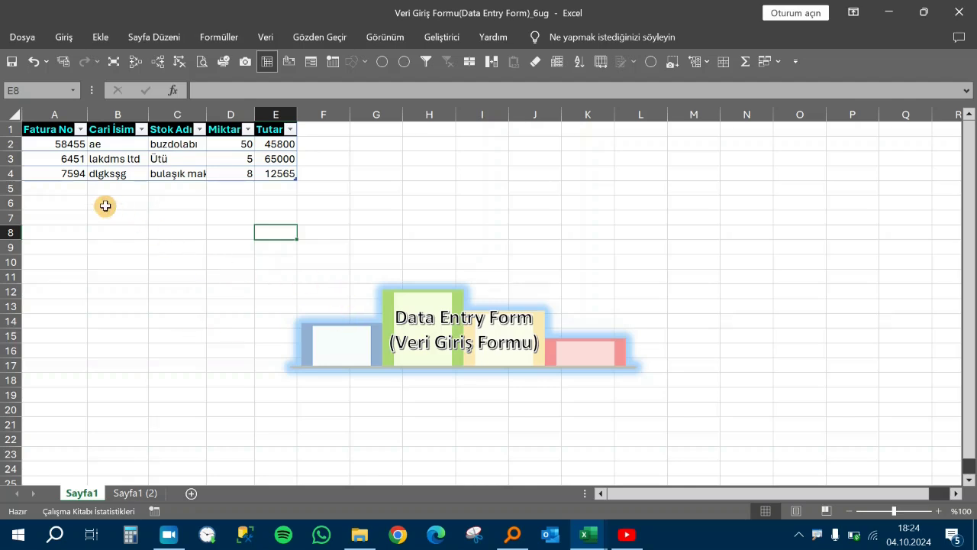
Step: Select cell D2 in the Sayfa1 invoice table and bring the Giriş ribbon with MyTools Form into view
drag(55, 145, 289, 174)
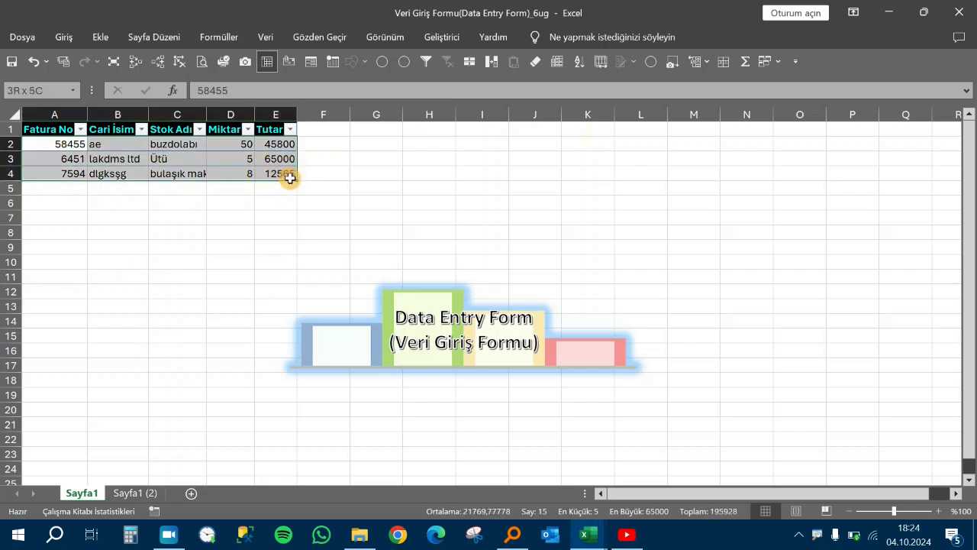
click(59, 198)
click(164, 170)
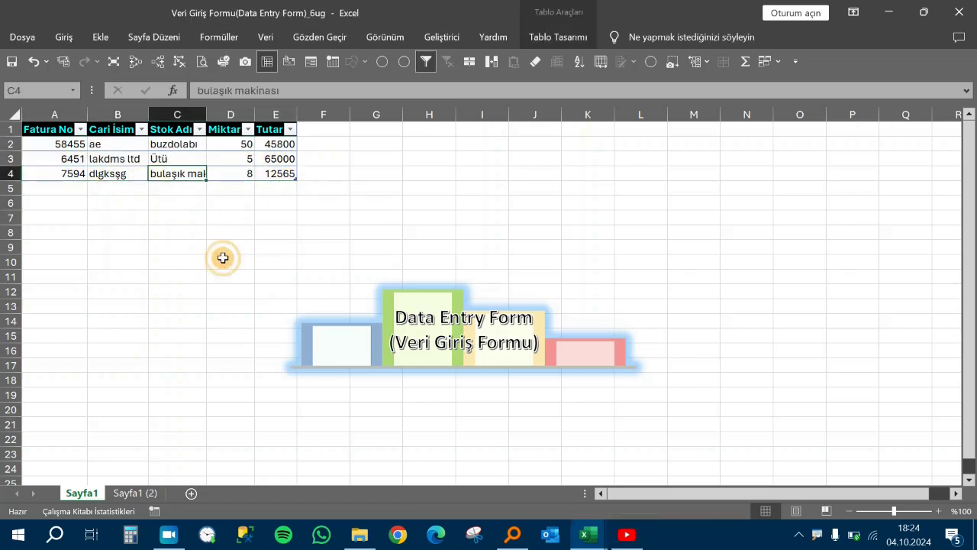
key(Left)
key(Left)
key(Right)
key(Right)
key(Right)
key(Right)
key(Down)
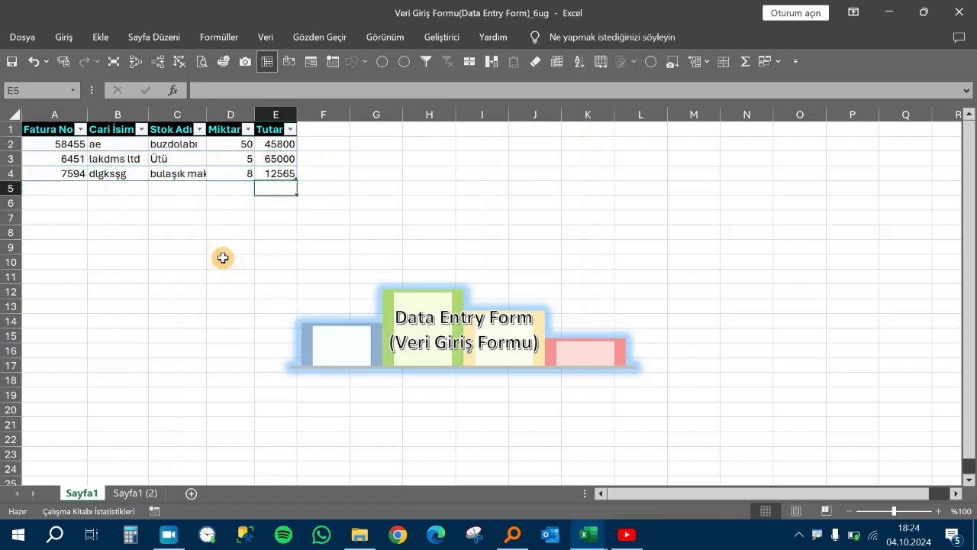
key(Left)
key(Left)
key(Left)
key(Left)
key(Down)
click(216, 147)
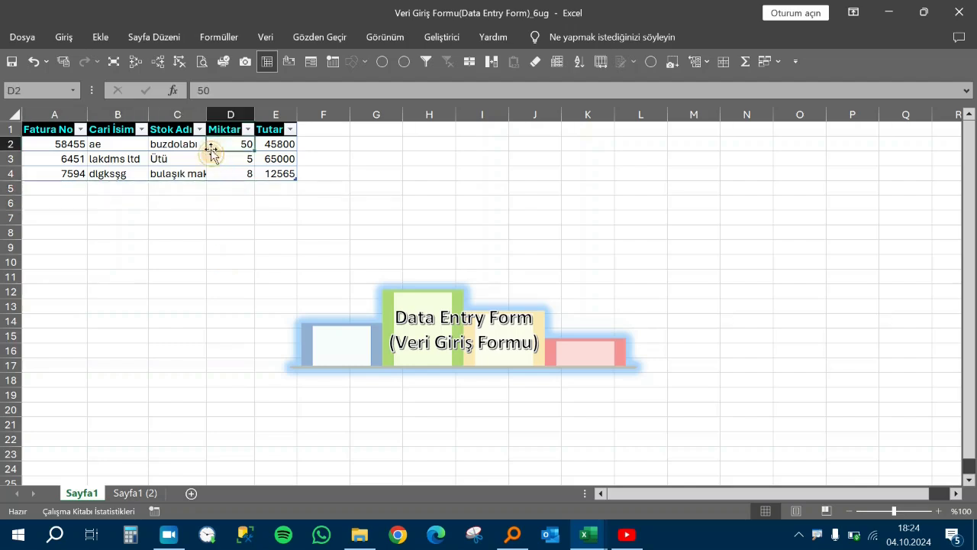
click(67, 47)
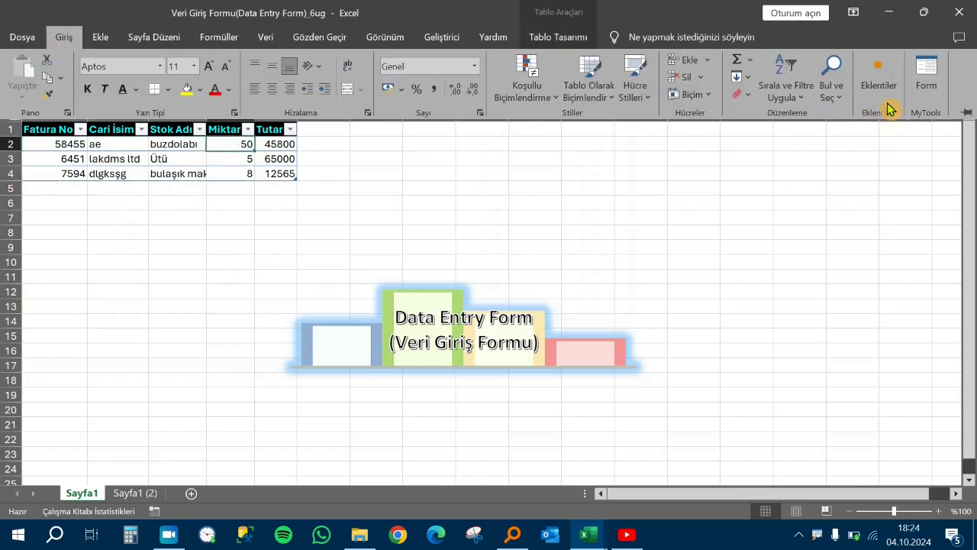
Step: Open and close the Sayfa1 data form via MyTools Form, then switch to the Sayfa1 (2) sheet
click(927, 88)
drag(447, 172, 684, 163)
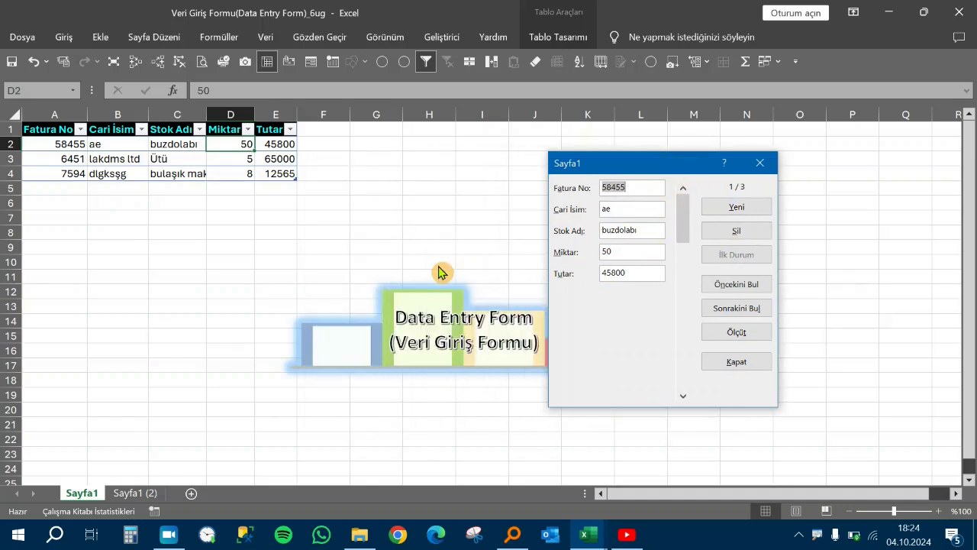
drag(662, 164, 542, 158)
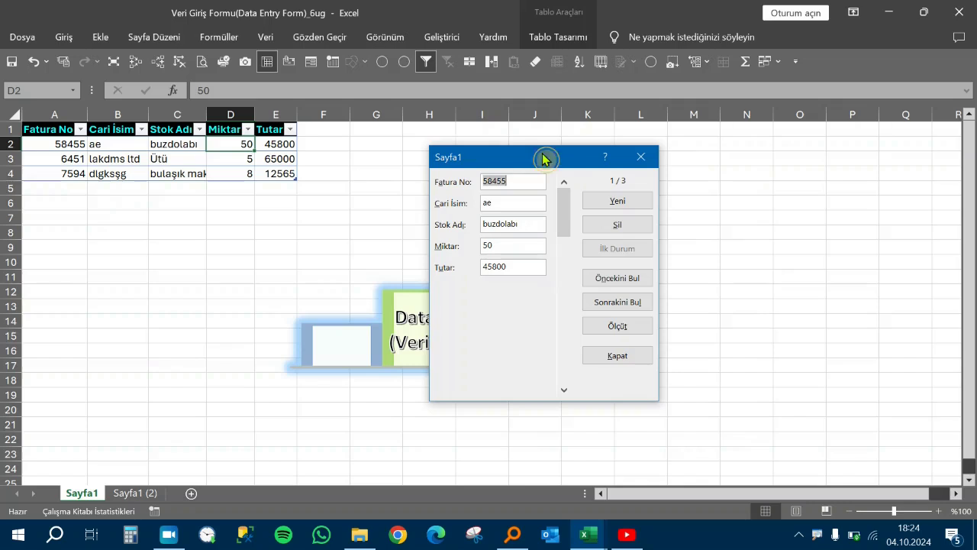
click(640, 156)
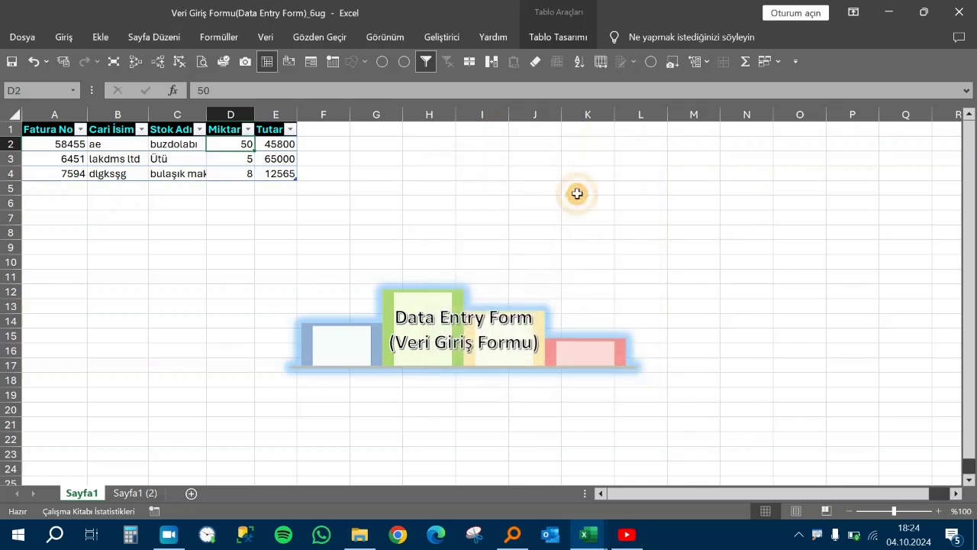
click(138, 493)
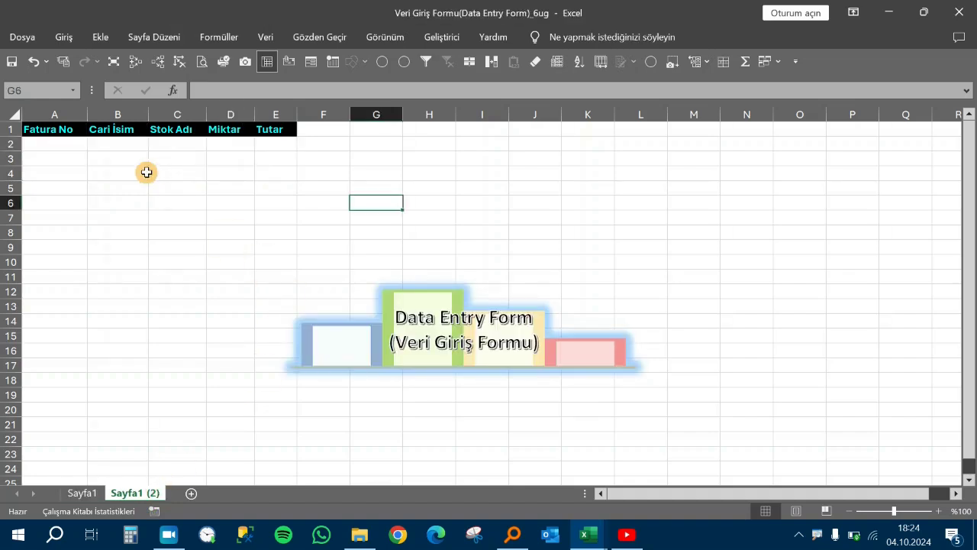
Step: Convert A1:E4 on Sayfa1 (2) into a table with 'Tablom üst bilgi satırı içeriyor' ticked
click(163, 143)
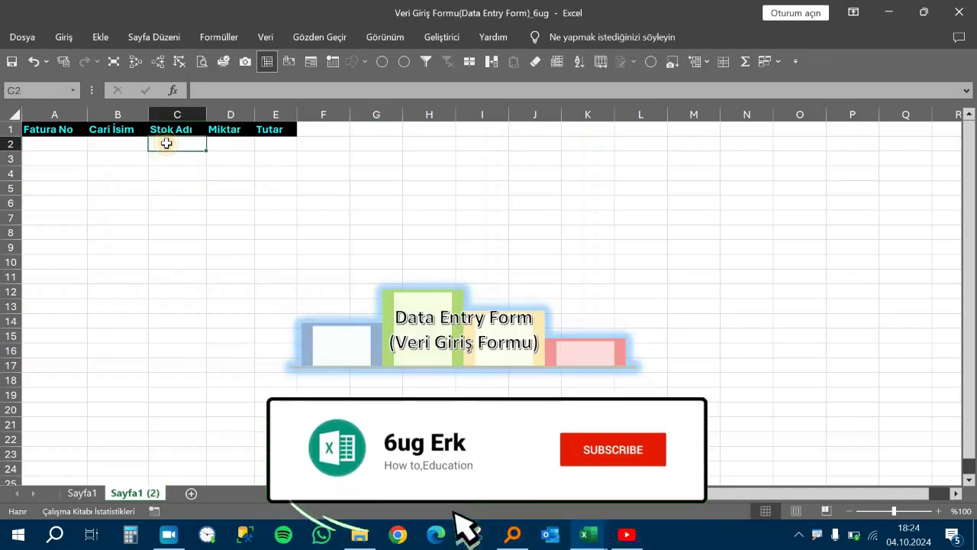
mouse_move(61, 128)
mouse_down()
mouse_move(261, 162)
mouse_move(270, 178)
mouse_up()
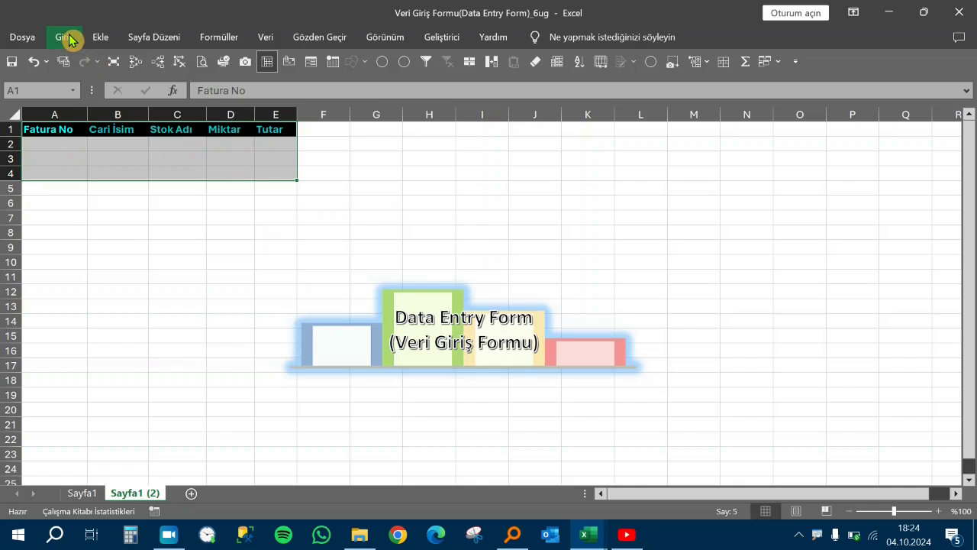
click(100, 37)
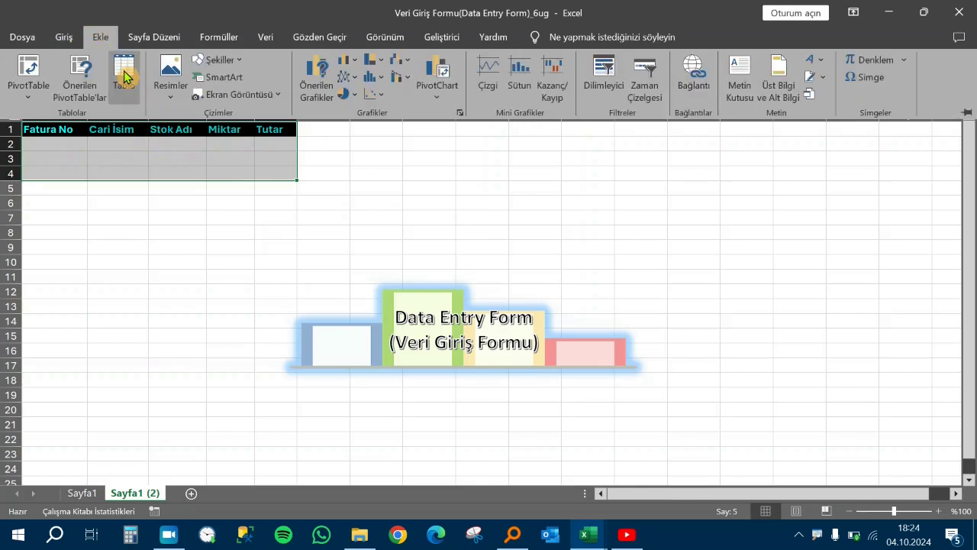
click(124, 76)
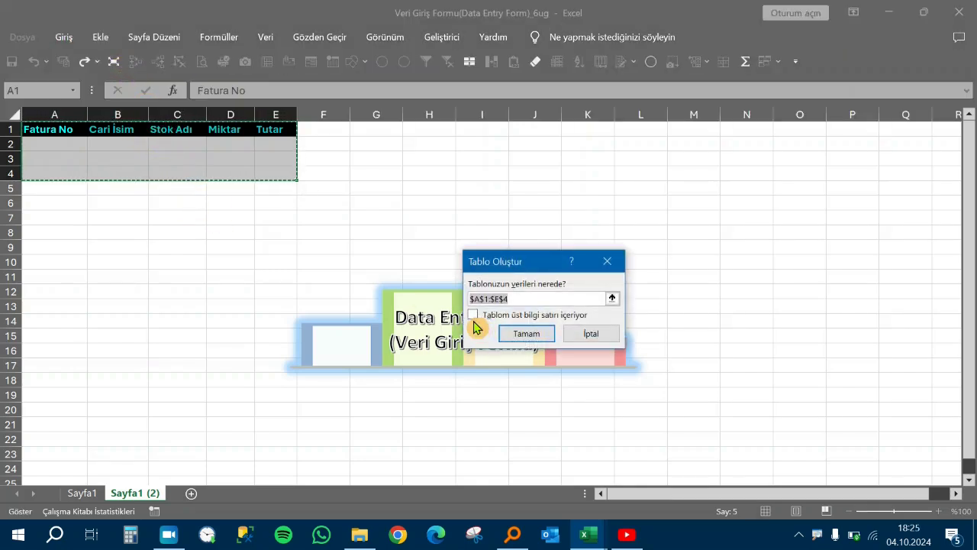
click(473, 316)
click(525, 334)
click(271, 212)
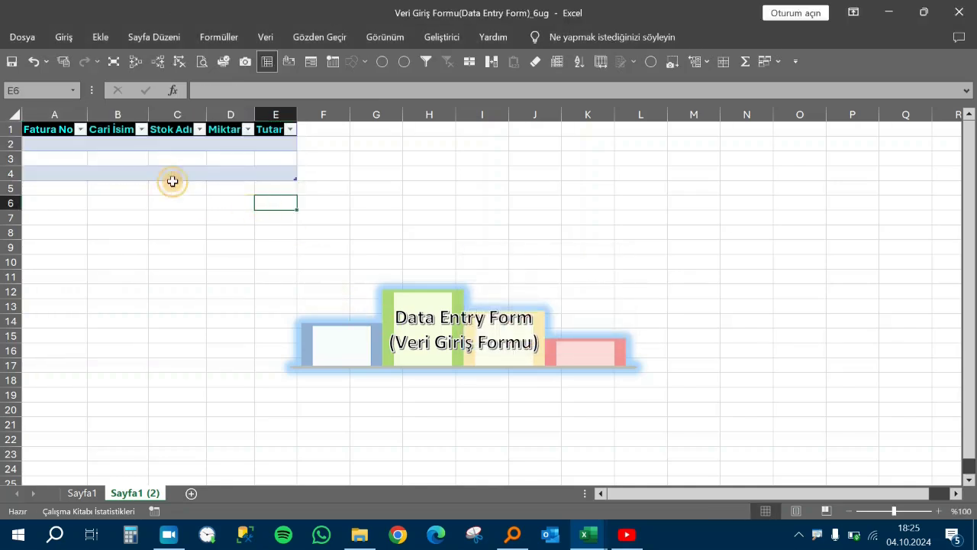
Step: Move among cells A2, A4, A5 and B5 of the new empty table
click(68, 143)
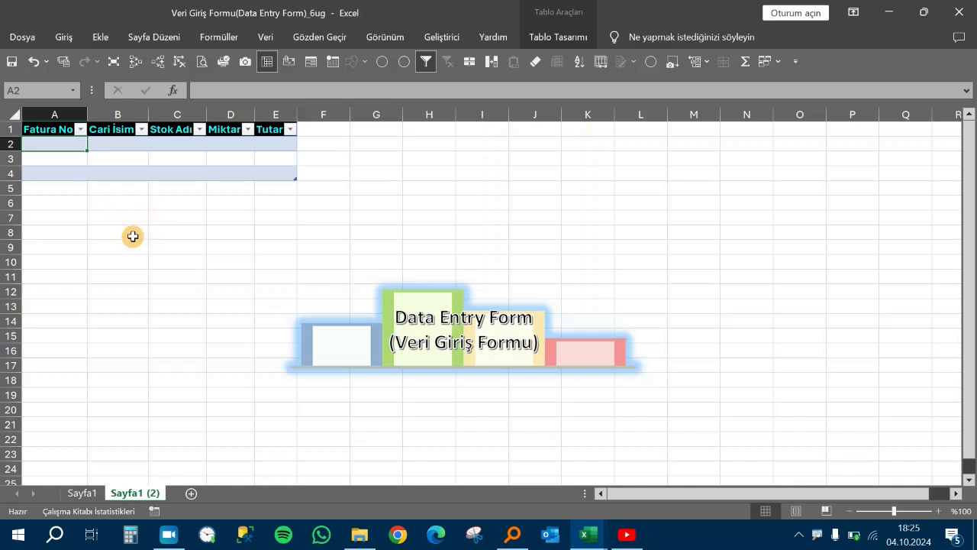
click(61, 173)
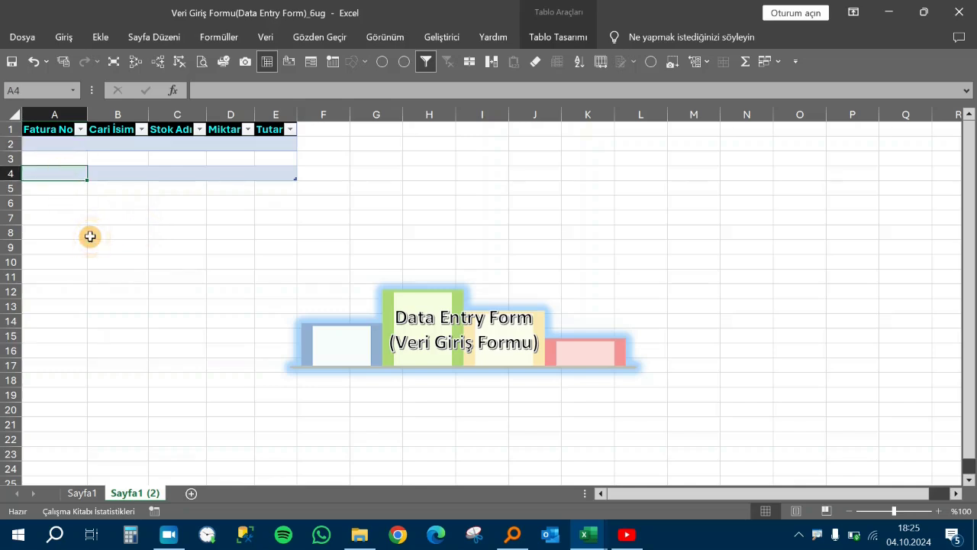
key(Down)
key(Up)
key(Down)
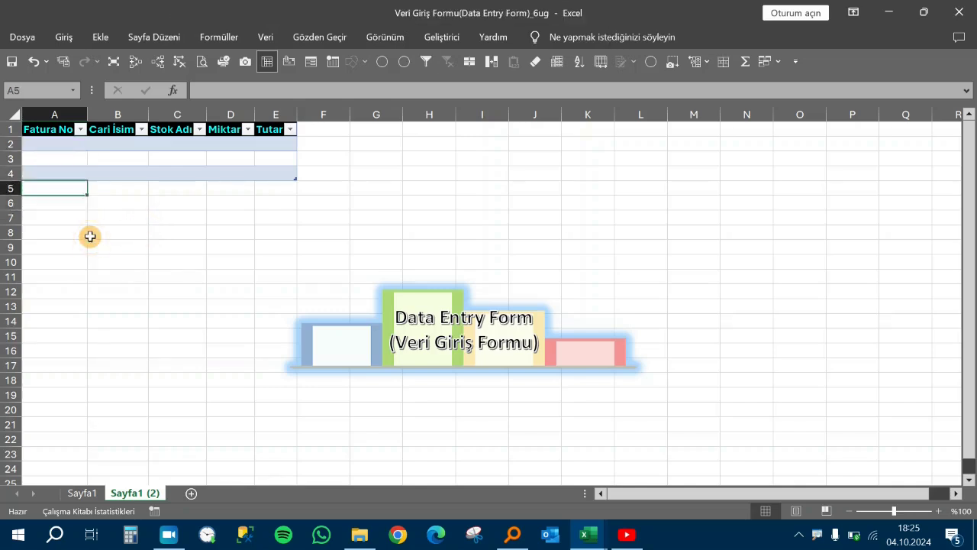
key(Up)
key(Down)
key(Up)
key(Right)
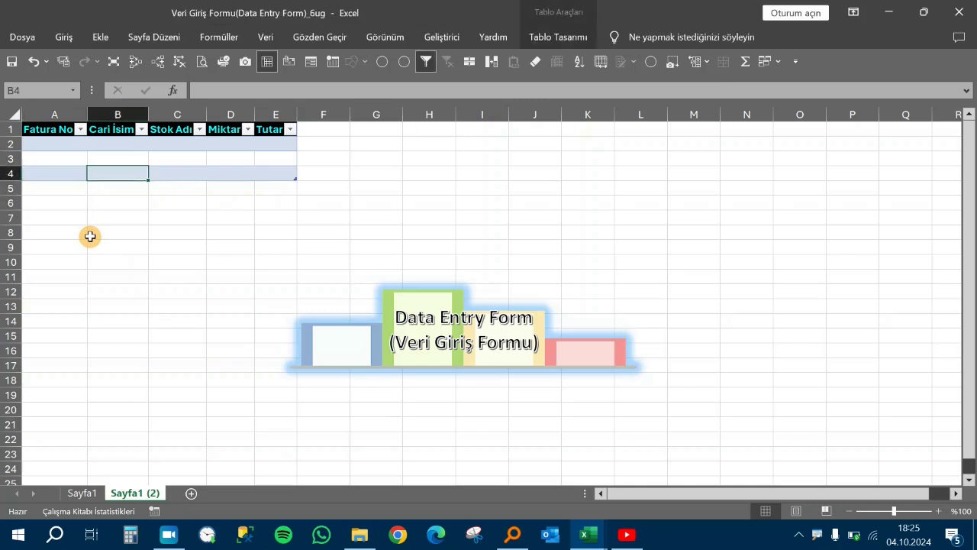
key(Down)
key(Up)
key(Left)
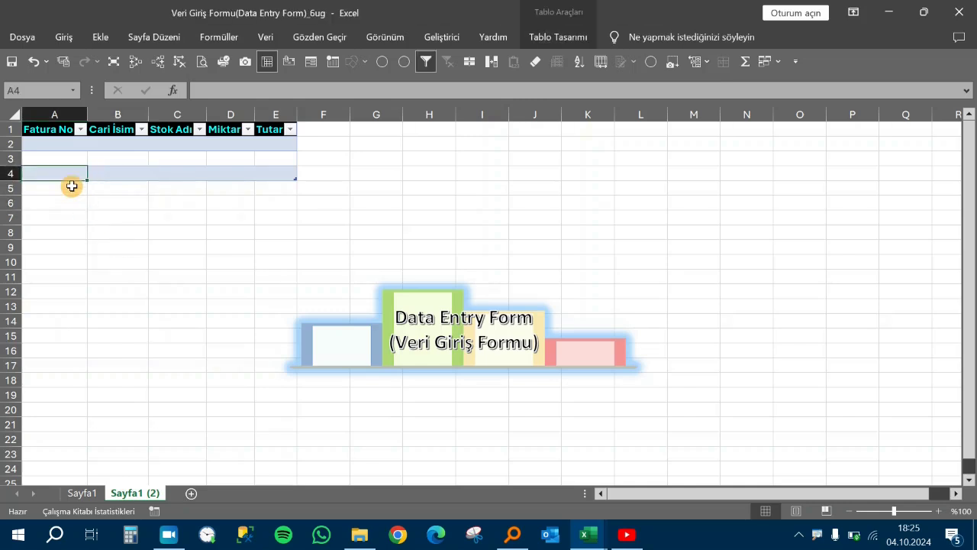
Step: Select cell A4 in the table and show the Giriş ribbon with the MyTools Form button
click(200, 173)
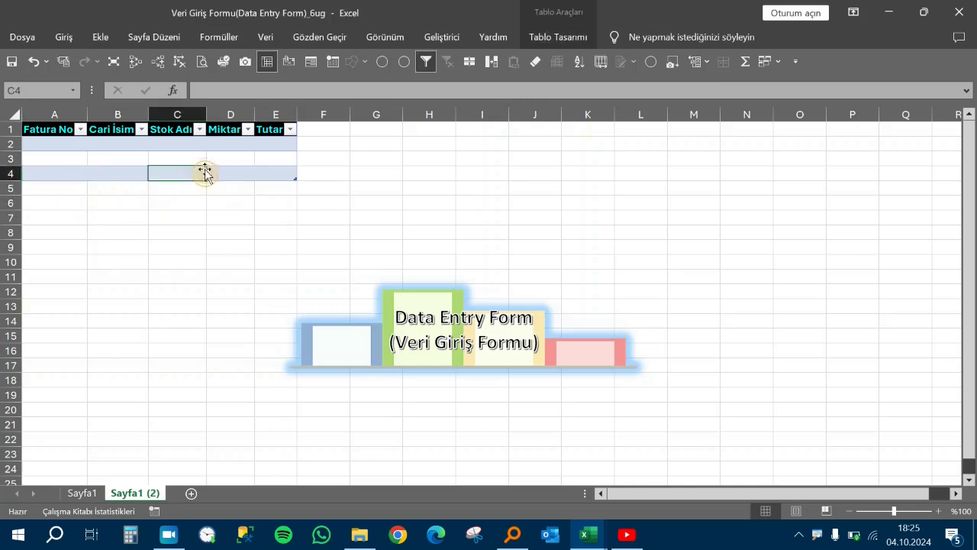
click(70, 174)
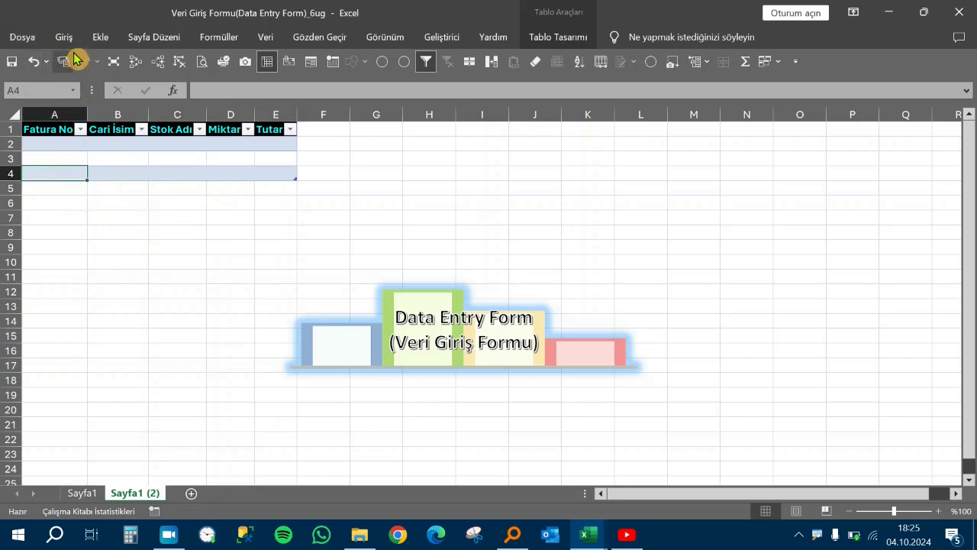
click(66, 37)
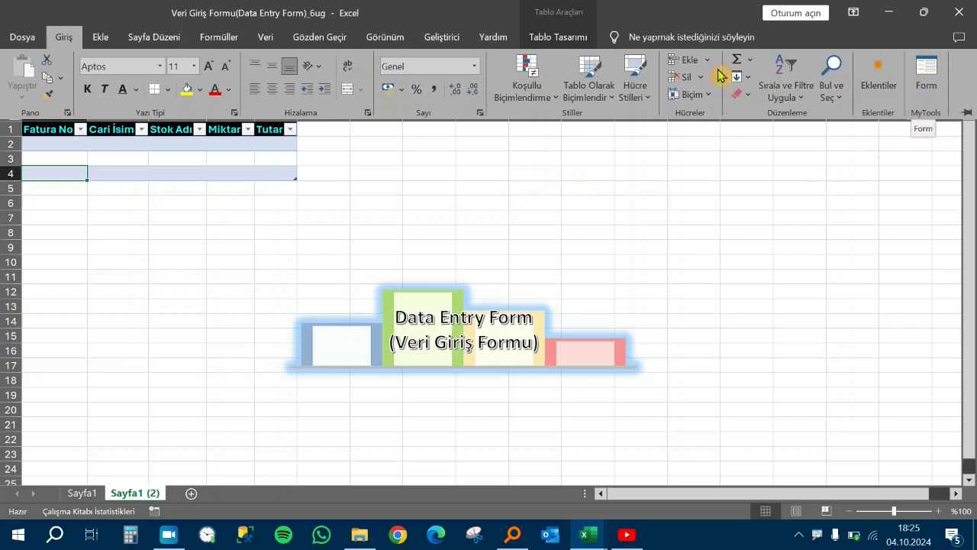
click(23, 36)
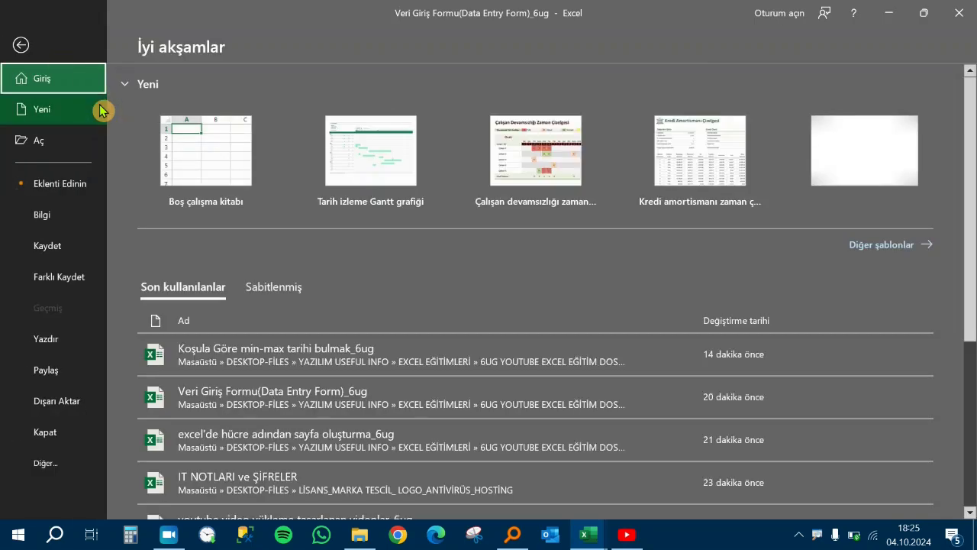
click(68, 463)
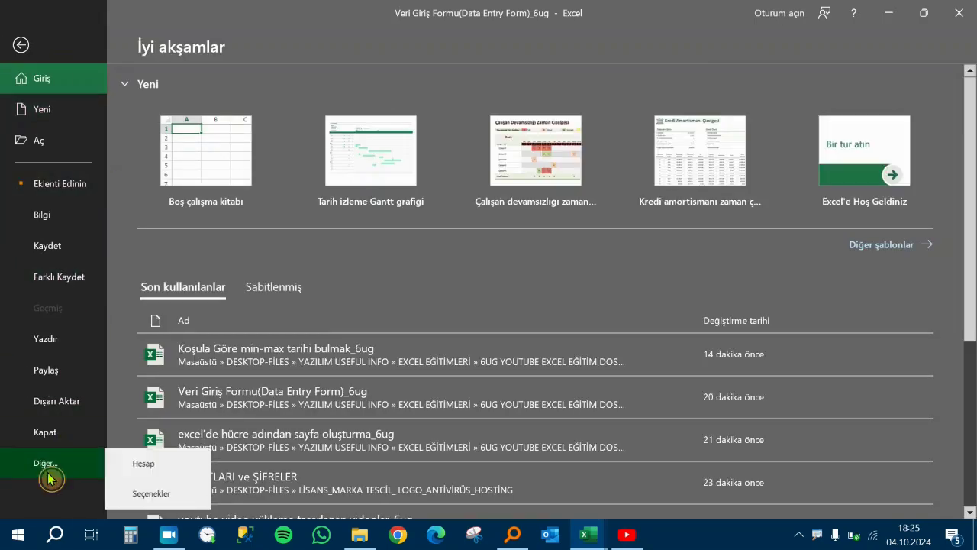
click(135, 498)
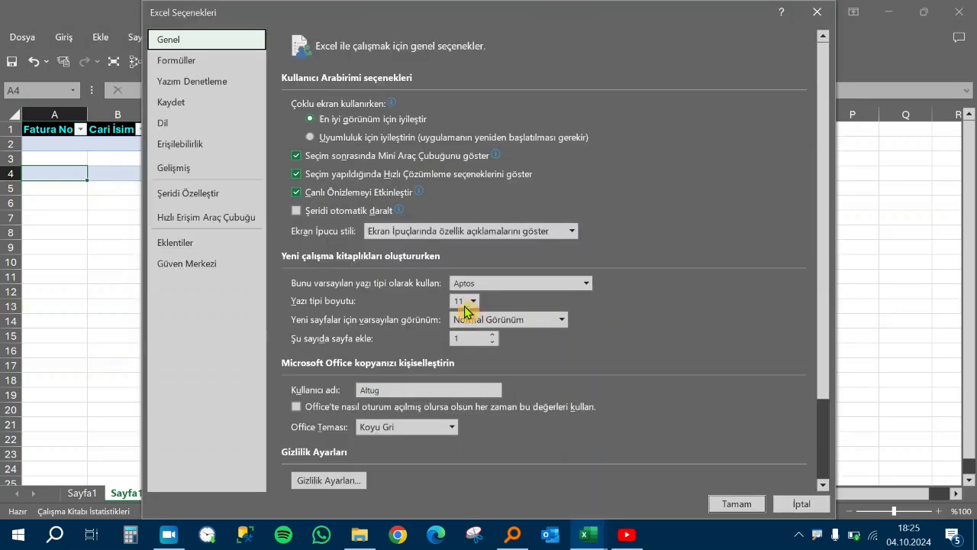
click(191, 195)
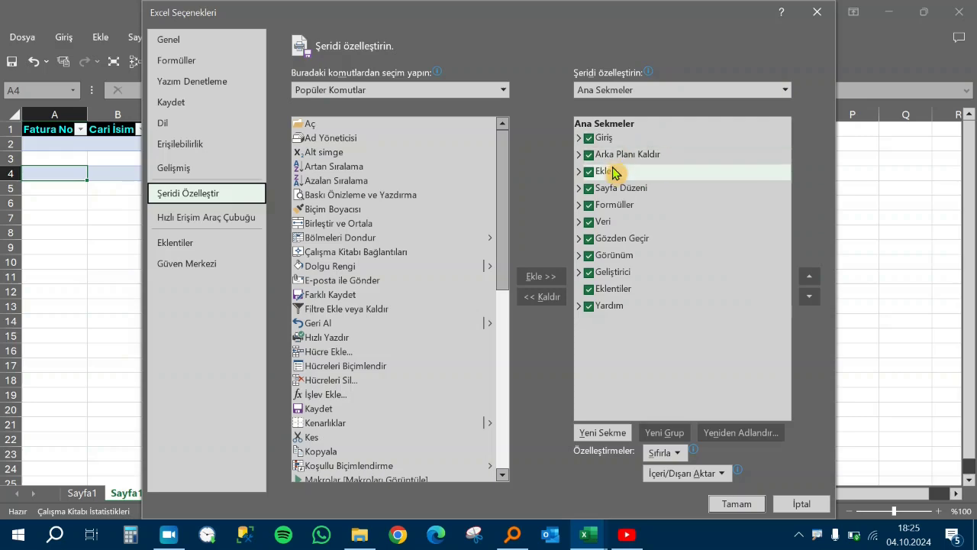
click(580, 139)
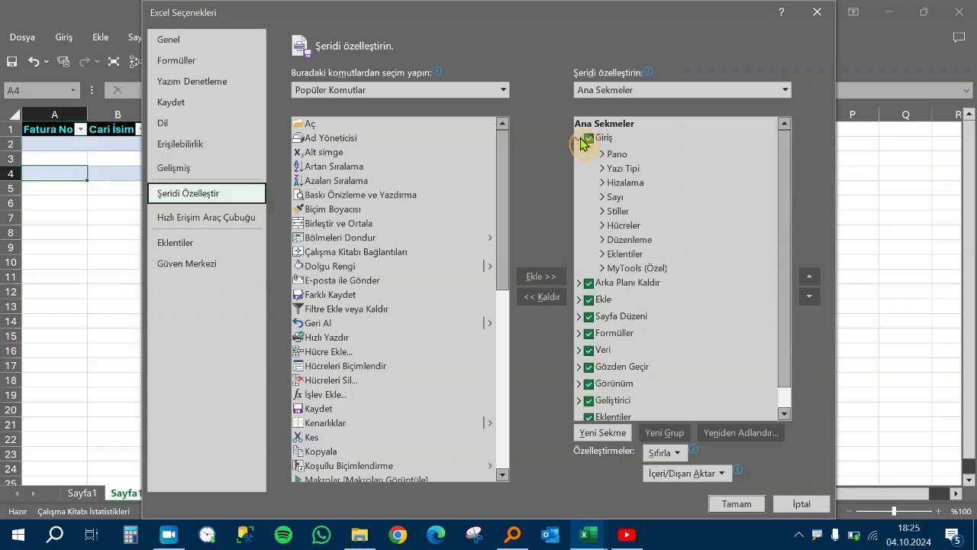
right_click(640, 278)
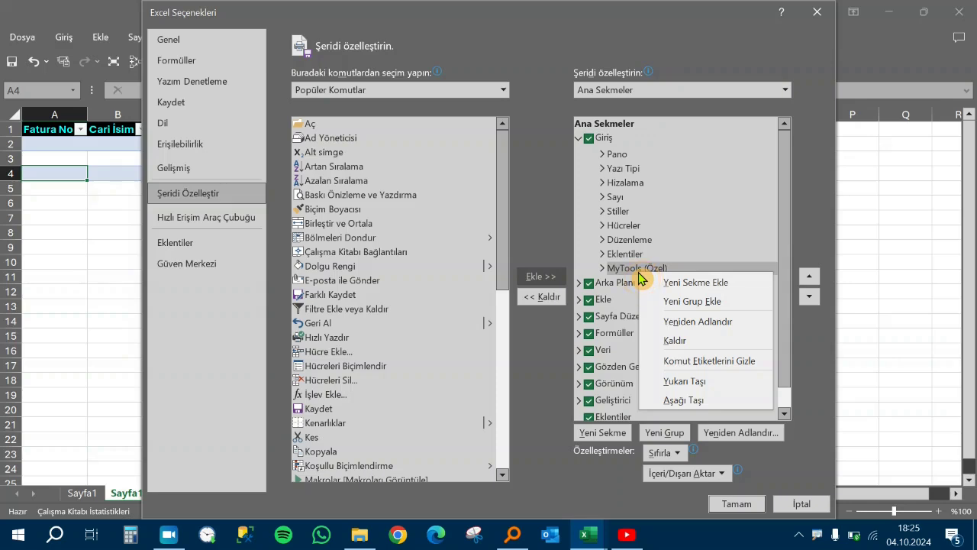
key(Escape)
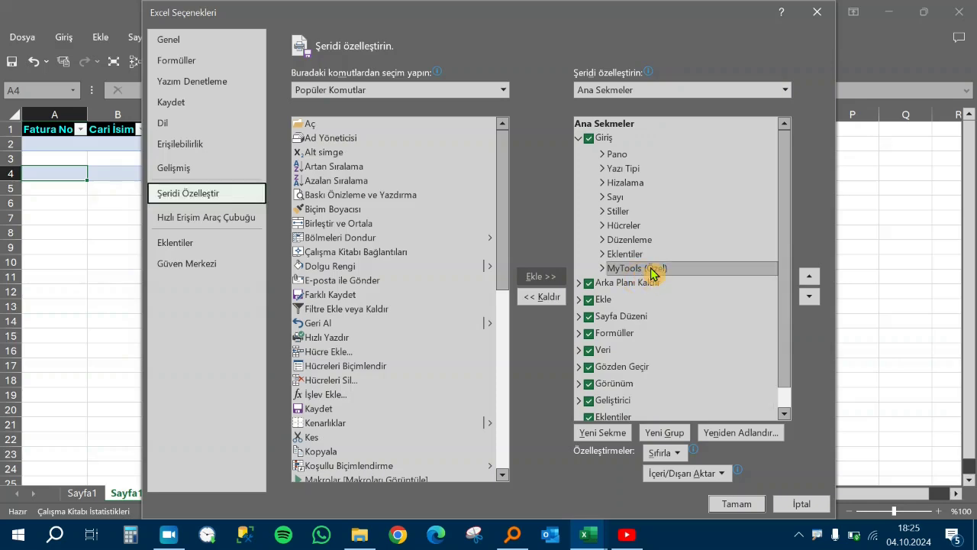
click(602, 268)
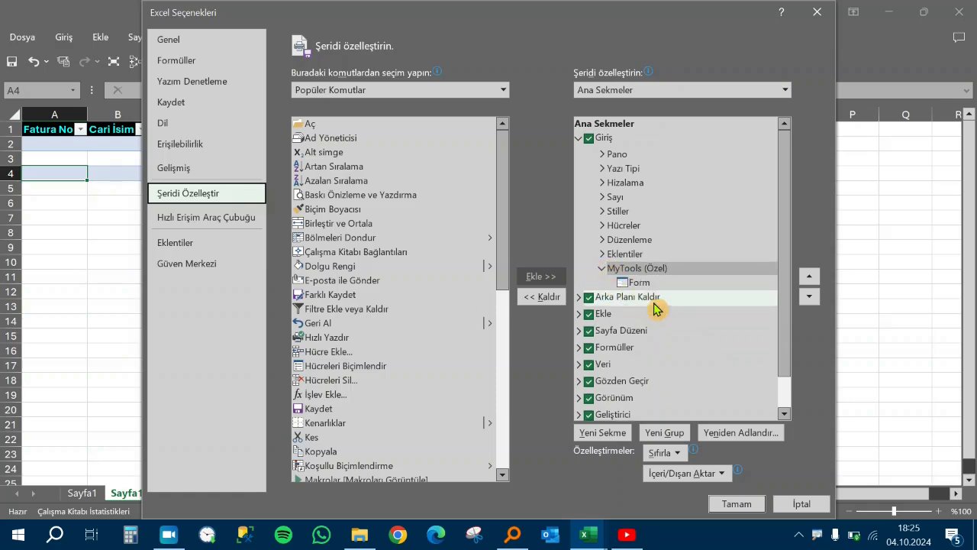
click(405, 91)
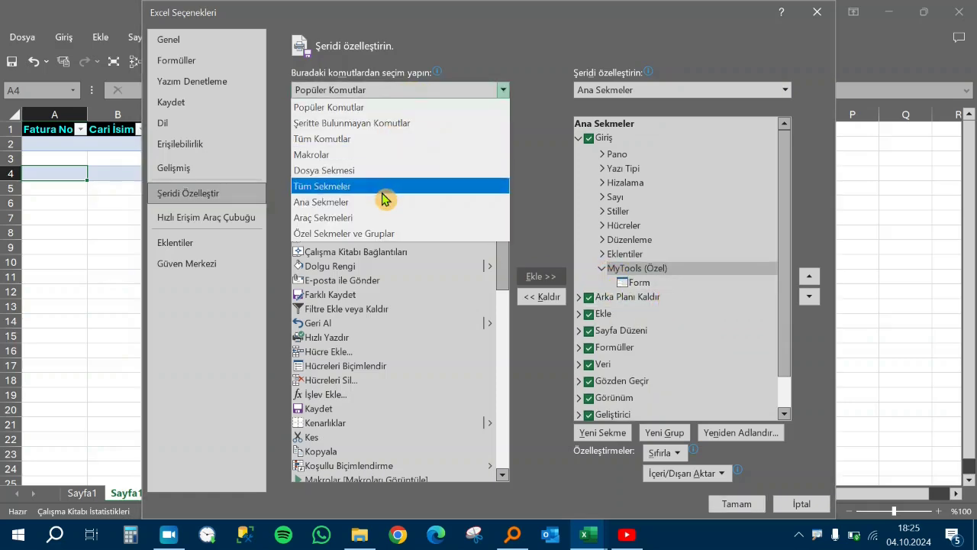
key(Escape)
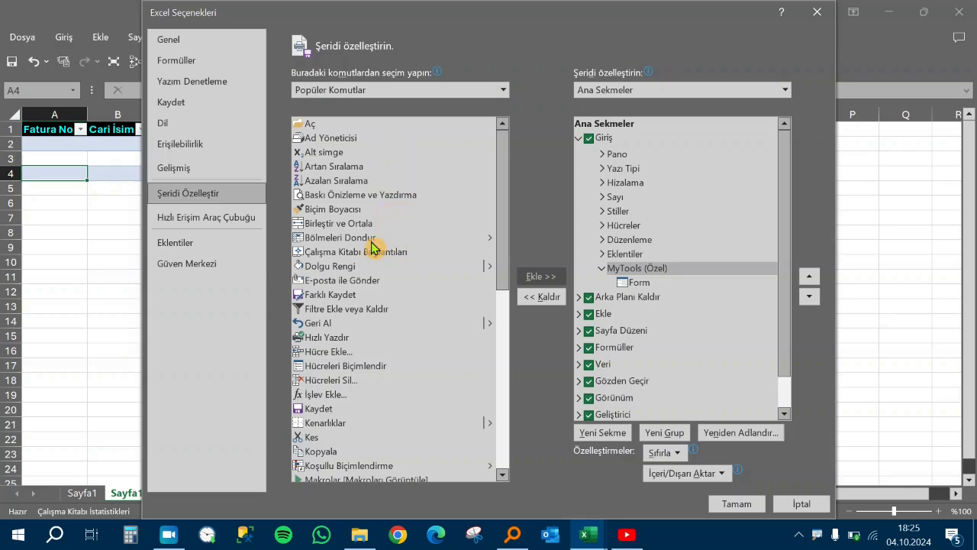
click(503, 89)
click(416, 136)
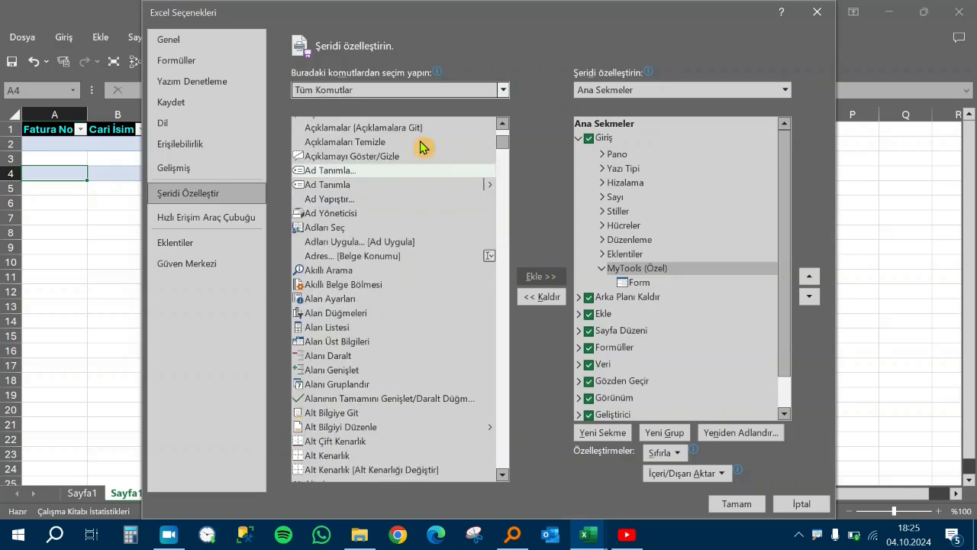
scroll(422, 350, down, 8)
scroll(422, 351, down, 15)
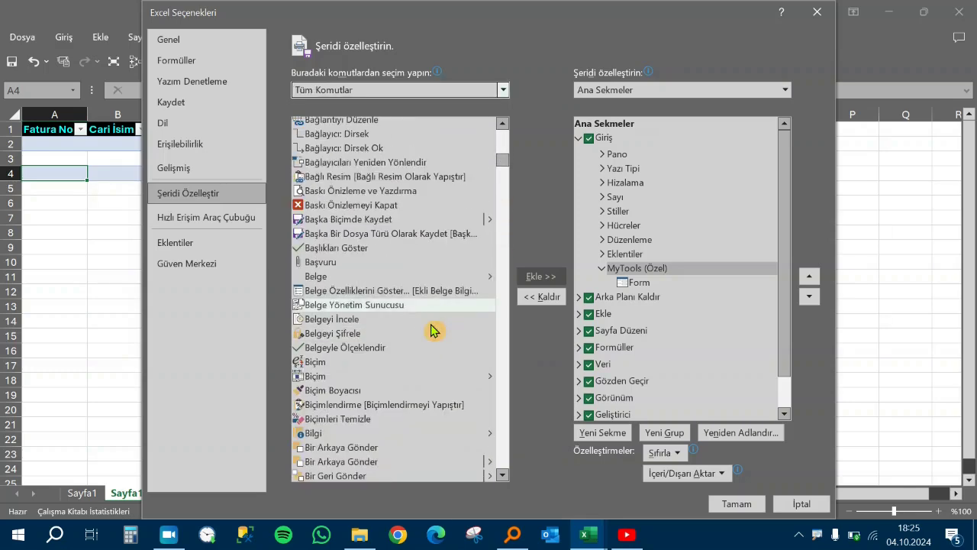
scroll(436, 327, down, 10)
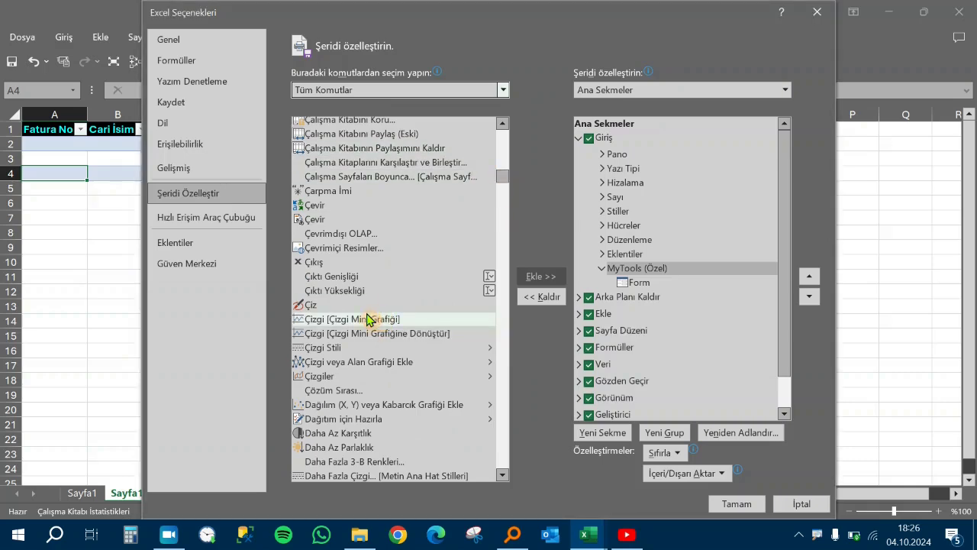
click(370, 324)
scroll(374, 330, down, 15)
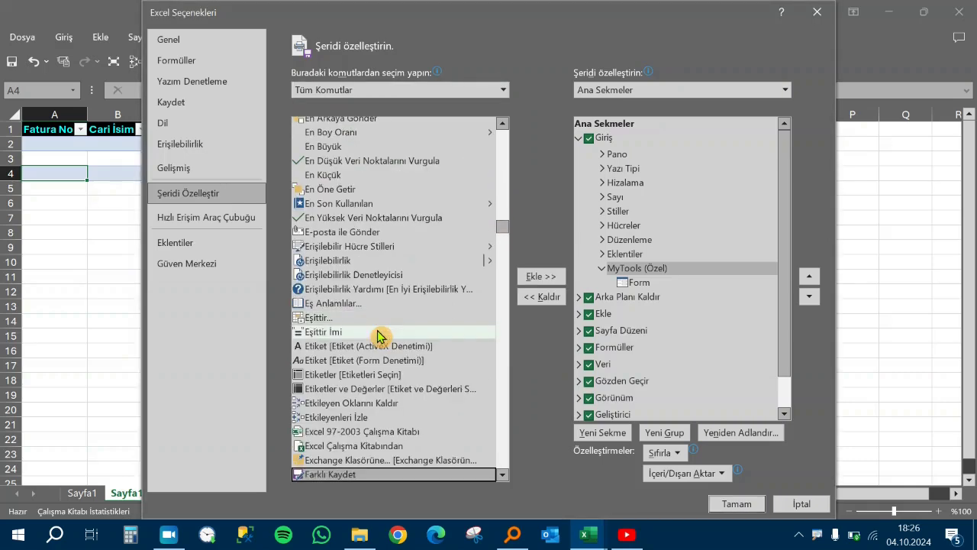
click(502, 475)
drag(502, 481, 502, 481)
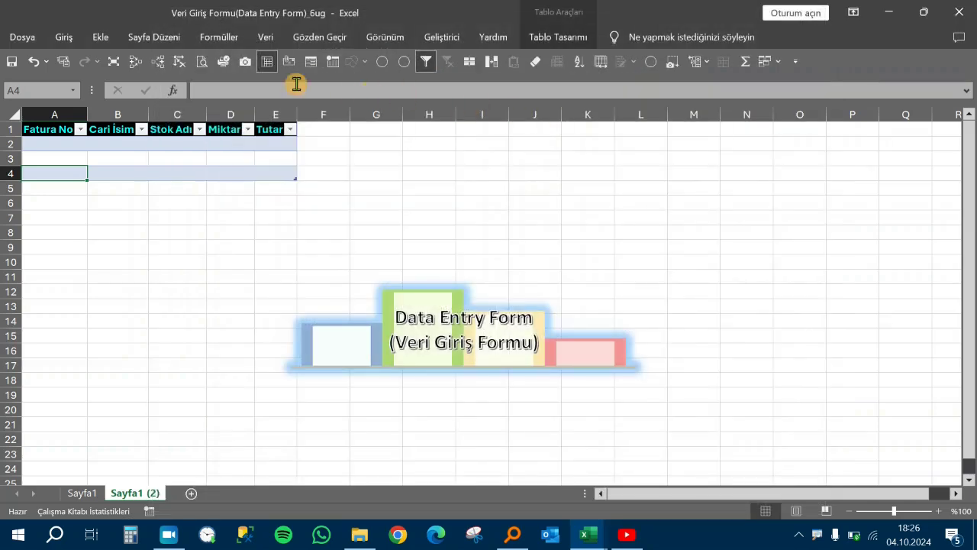
Step: View the Giriş ribbon's MyTools group, select cell A2 in the empty table, and return to Giriş
click(63, 39)
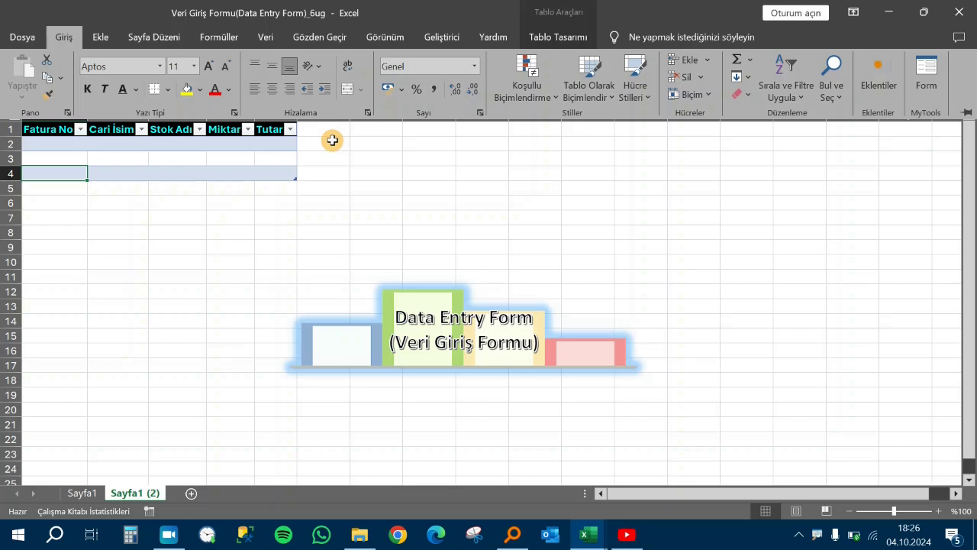
click(47, 143)
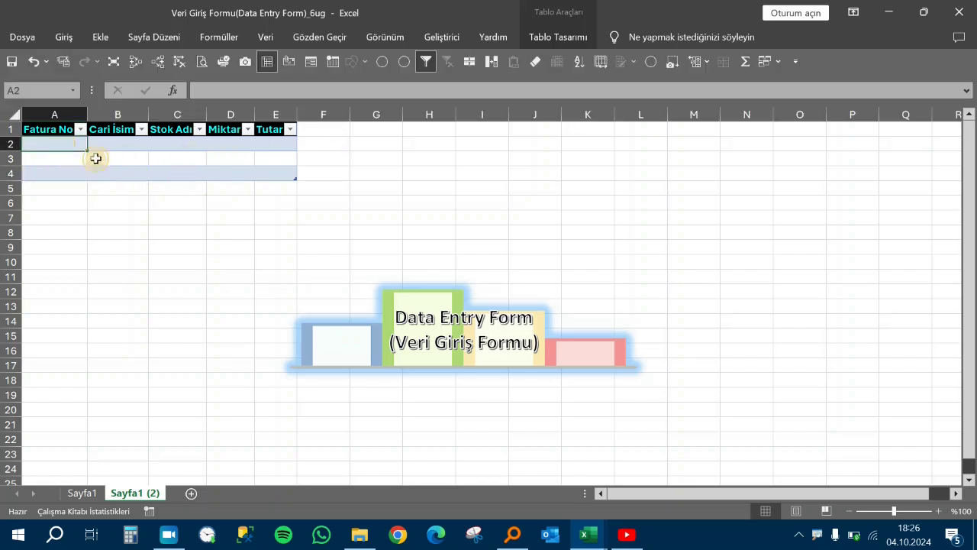
click(64, 37)
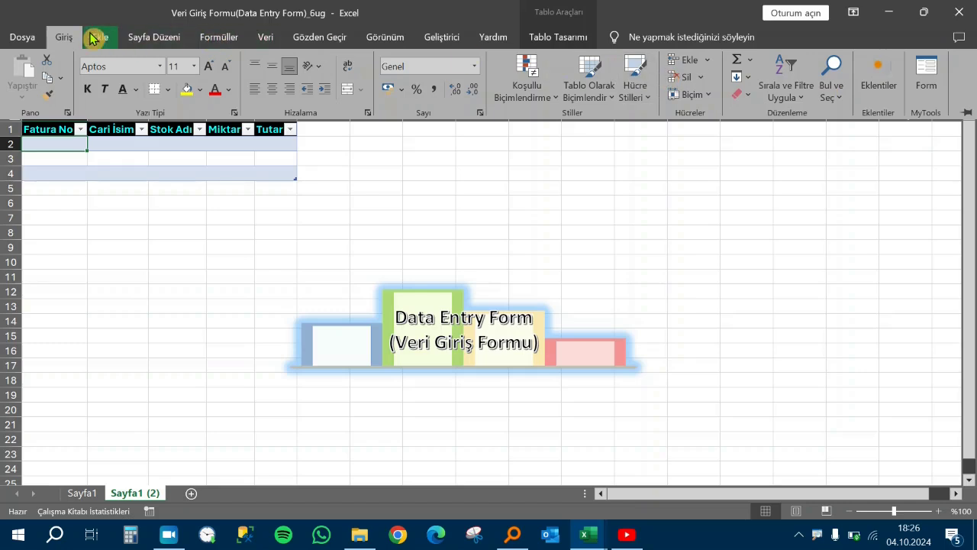
Step: Open Excel Seçenekleri from Dosya > Diğer, browse the Hızlı Erişim Araç Çubuğu commands, and close it
click(34, 38)
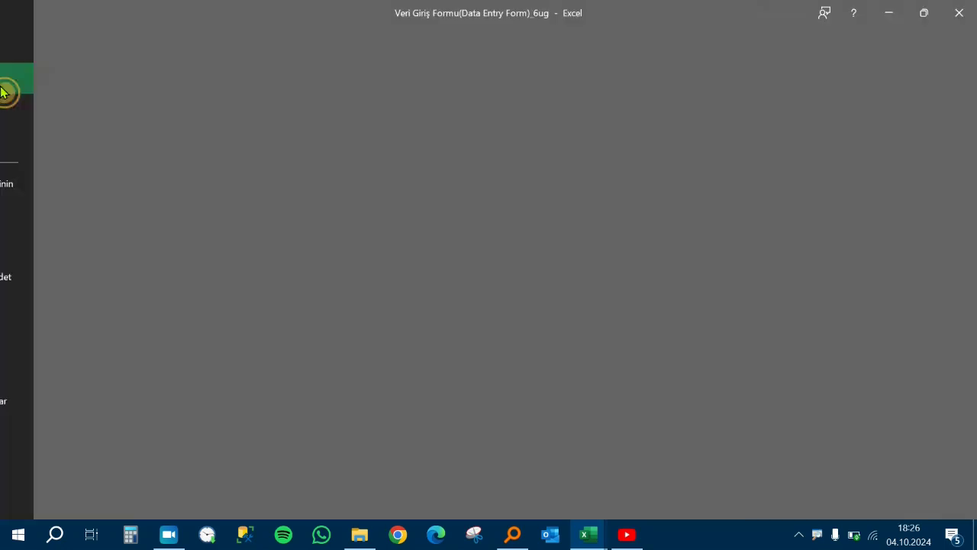
click(43, 468)
click(113, 492)
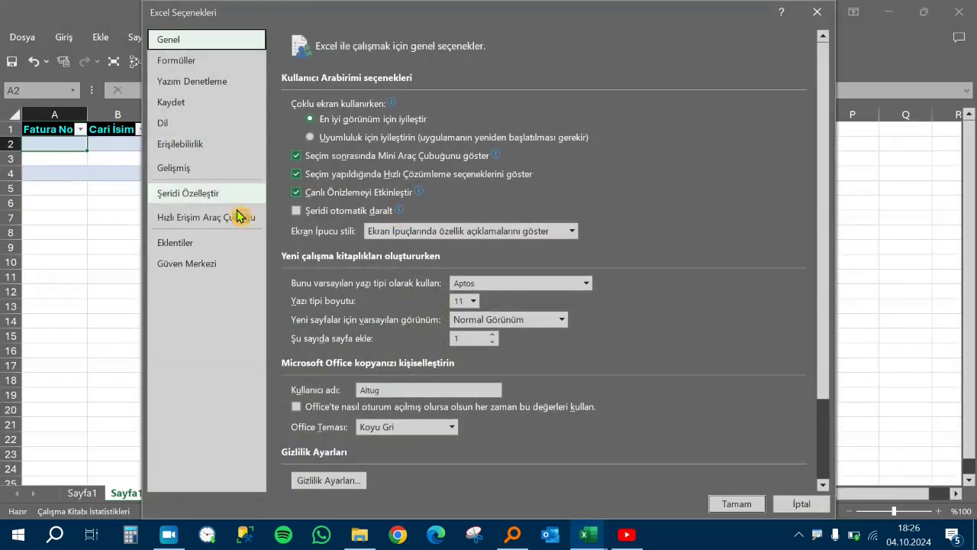
click(206, 220)
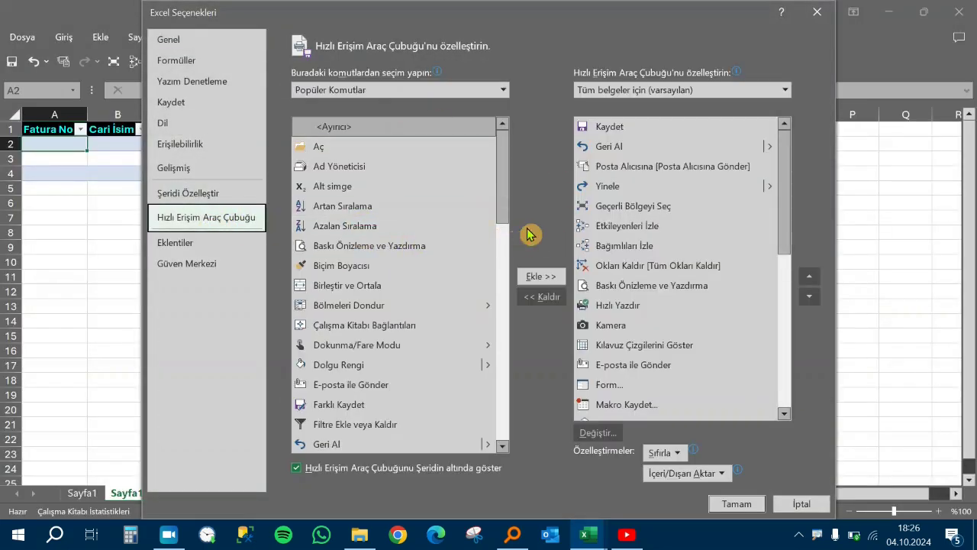
scroll(709, 279, down, 7)
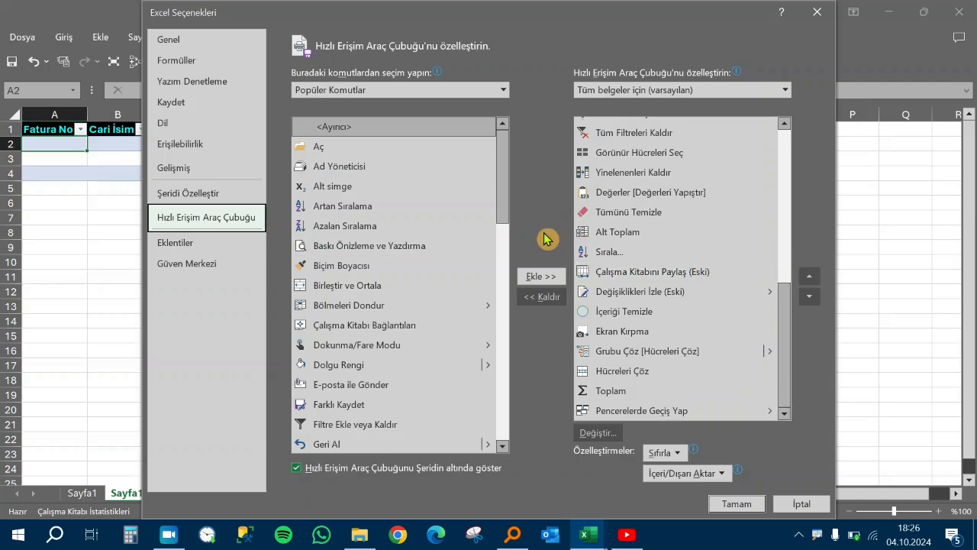
key(Return)
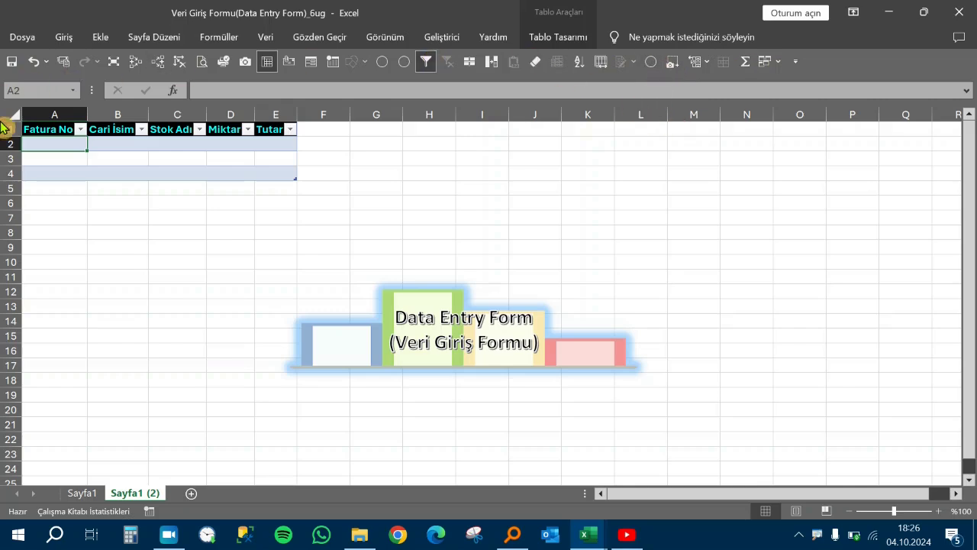
Step: Through the MyTools Form data form, add invoice 123456: XYZ A.Ş, TELEVİZYON, 20, 10000
click(76, 38)
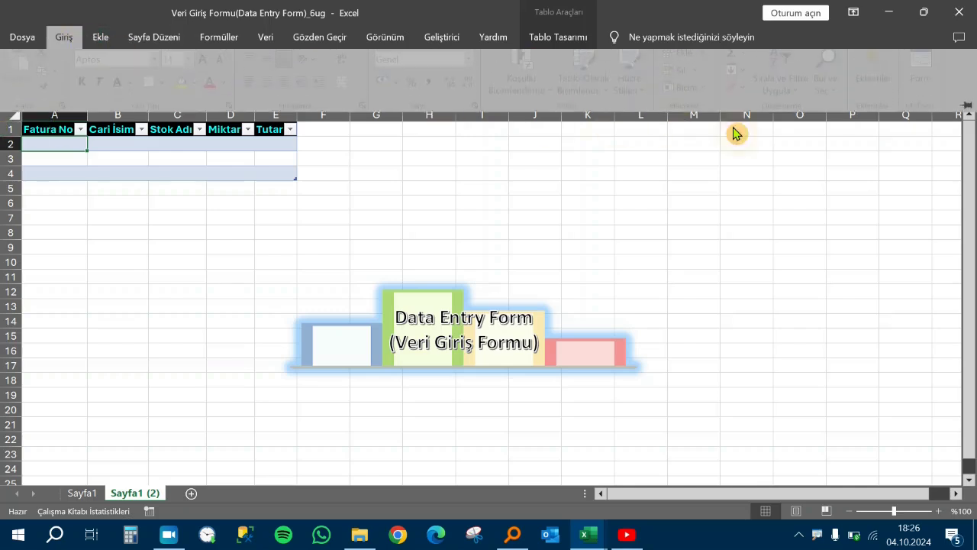
click(936, 74)
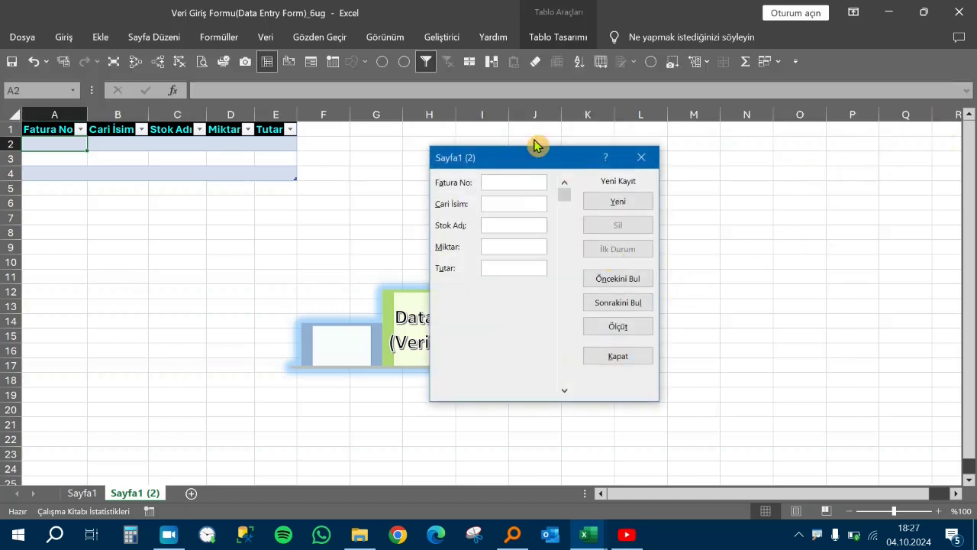
mouse_move(552, 157)
mouse_down()
mouse_move(553, 174)
mouse_move(324, 204)
mouse_up()
text(123456)
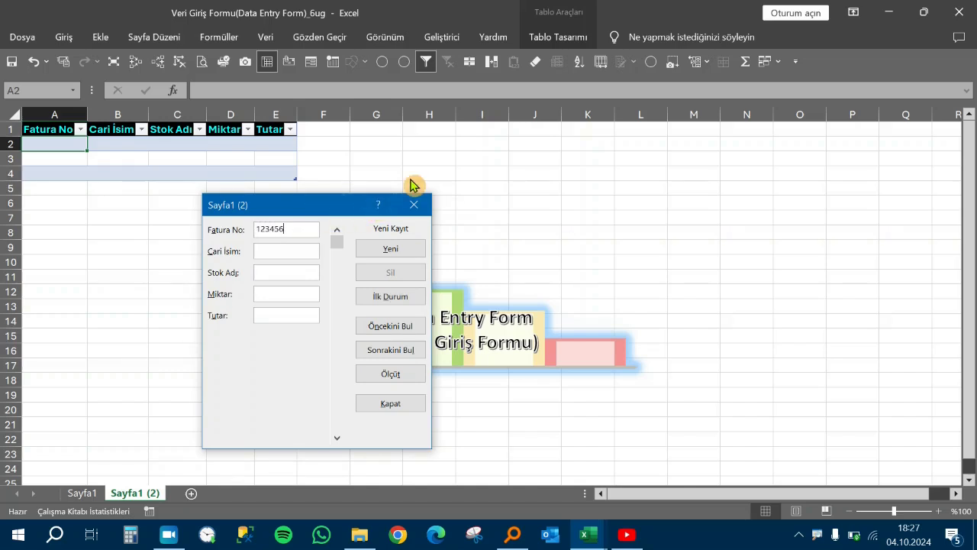
key(Tab)
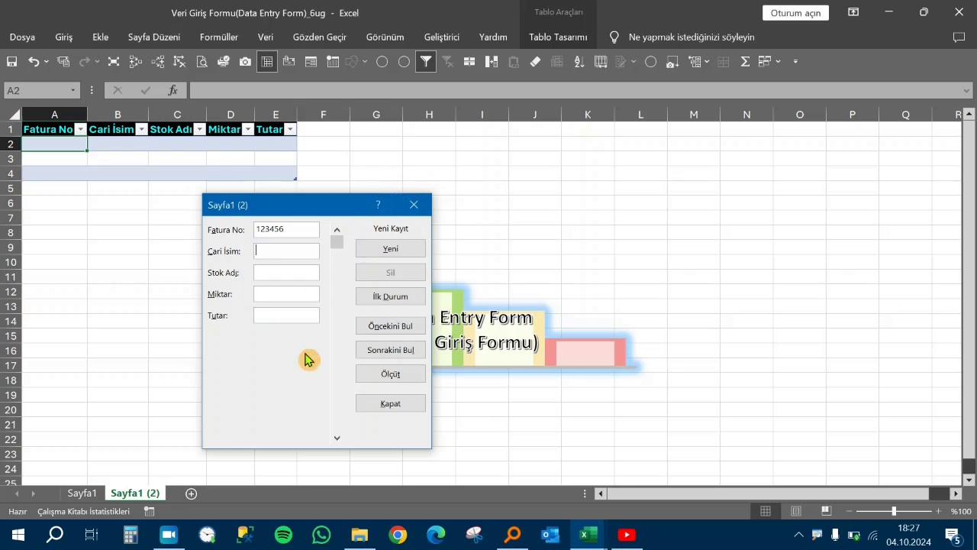
key(Caps_Lock)
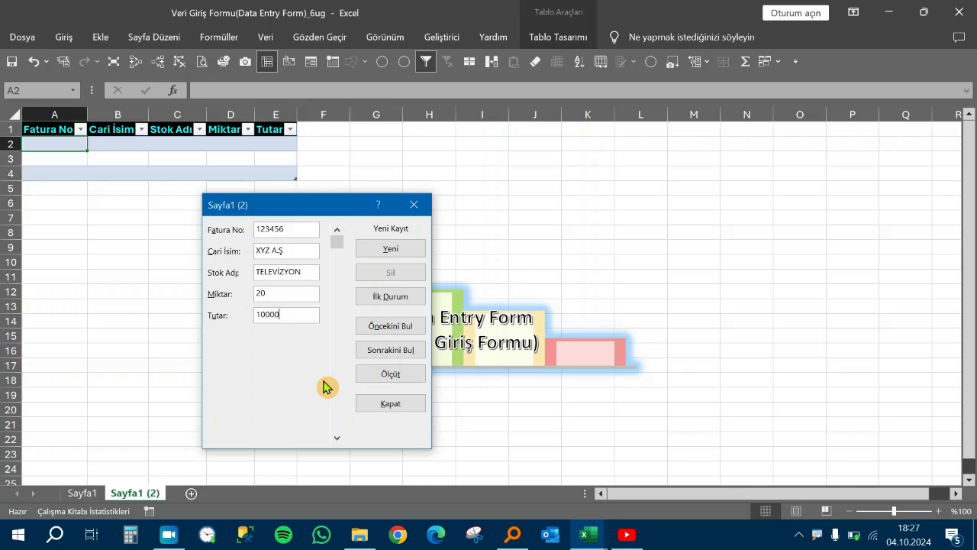
key(Return)
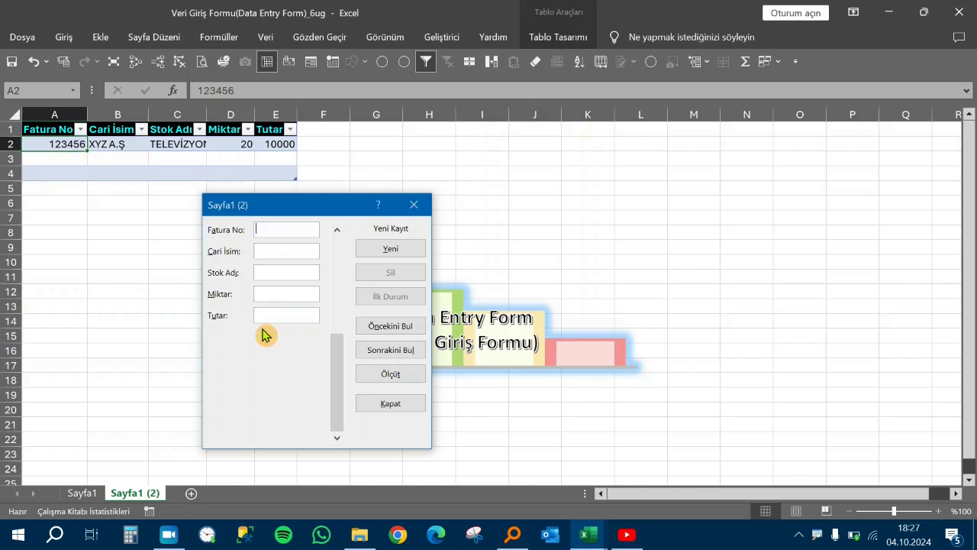
Step: Enter invoice 123457 for Y LTD with stock PC, quantity 10 and amount 50000 in the form
text(123457)
key(Tab)
text(10)
key(Tab)
text(0000)
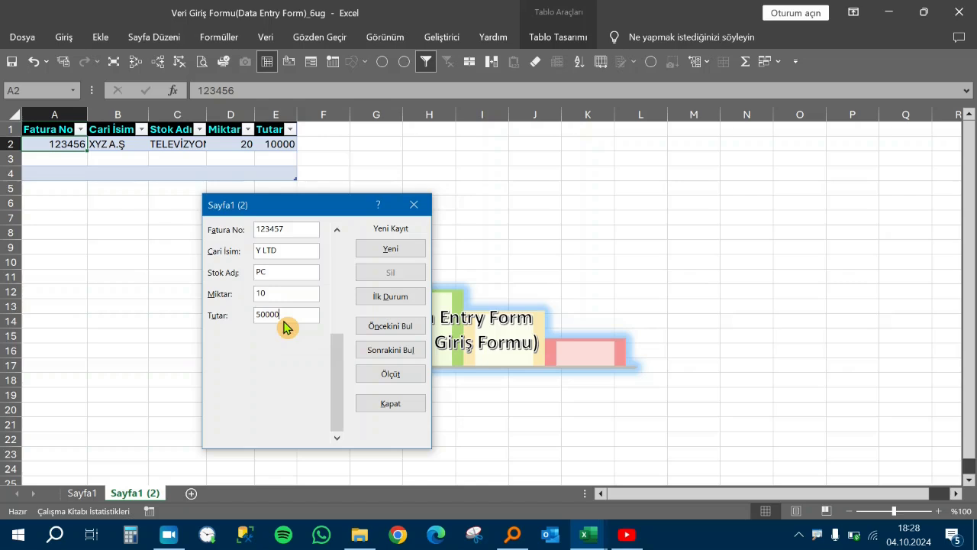
key(Return)
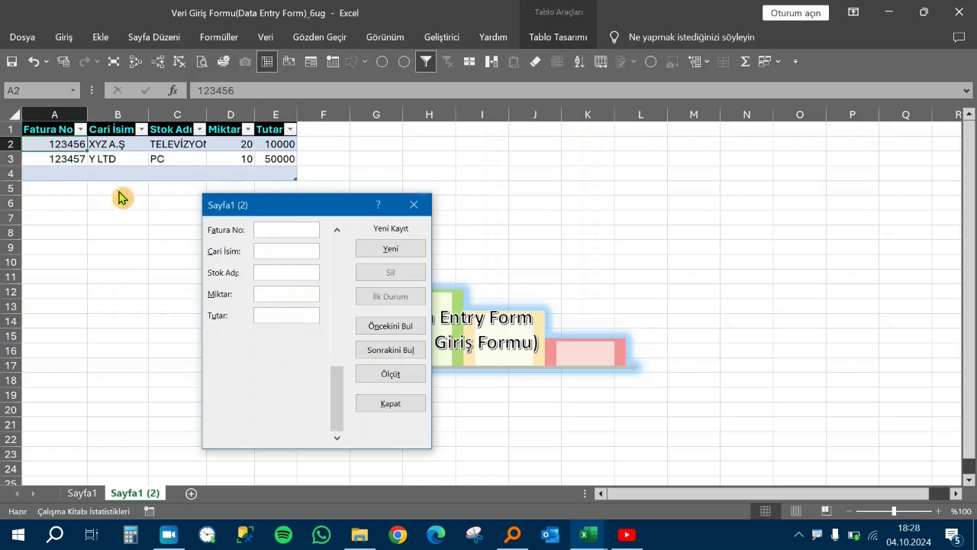
drag(317, 205, 451, 179)
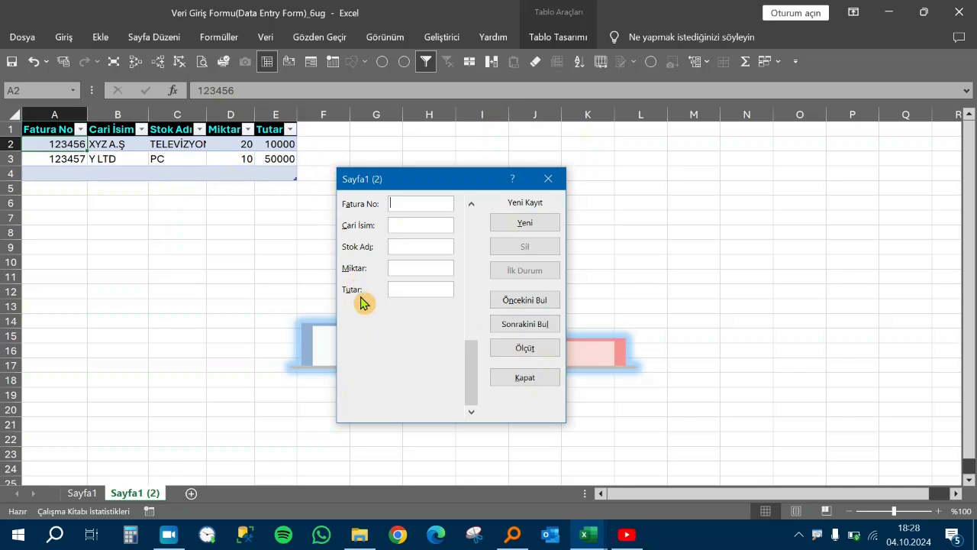
drag(472, 370, 472, 210)
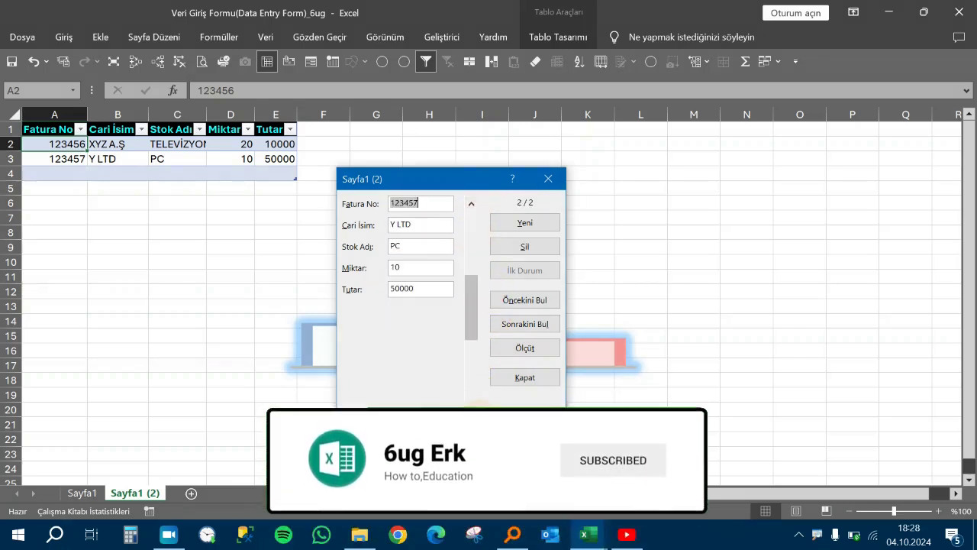
click(471, 413)
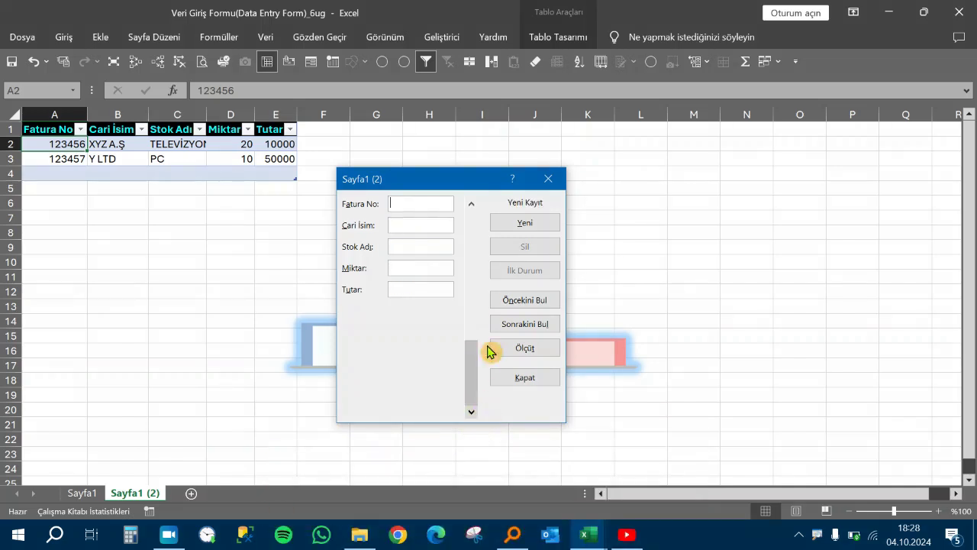
click(523, 305)
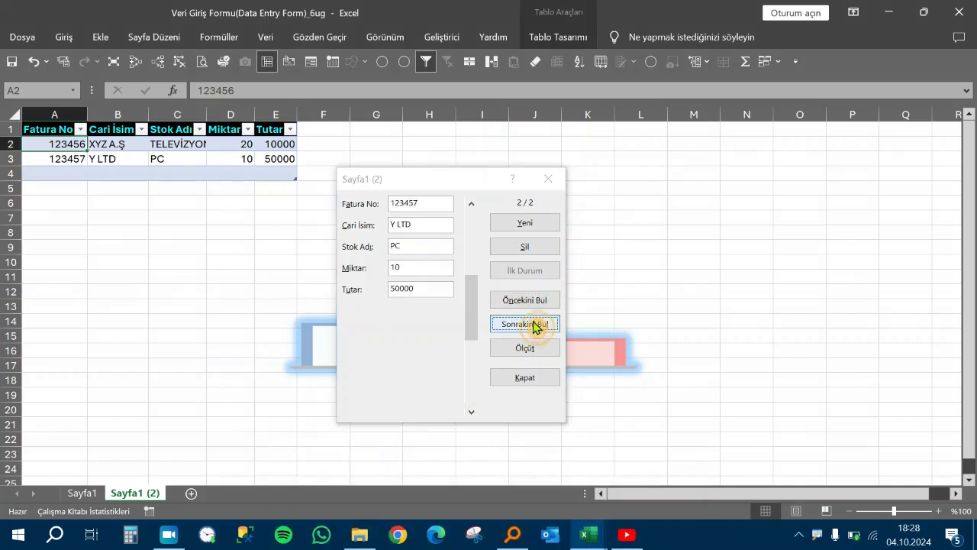
click(535, 300)
click(538, 322)
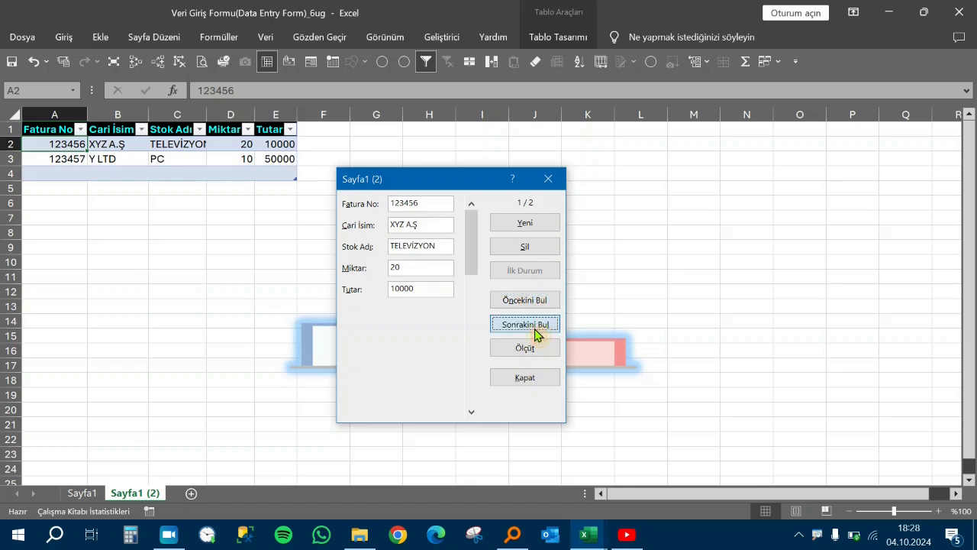
drag(476, 308, 467, 204)
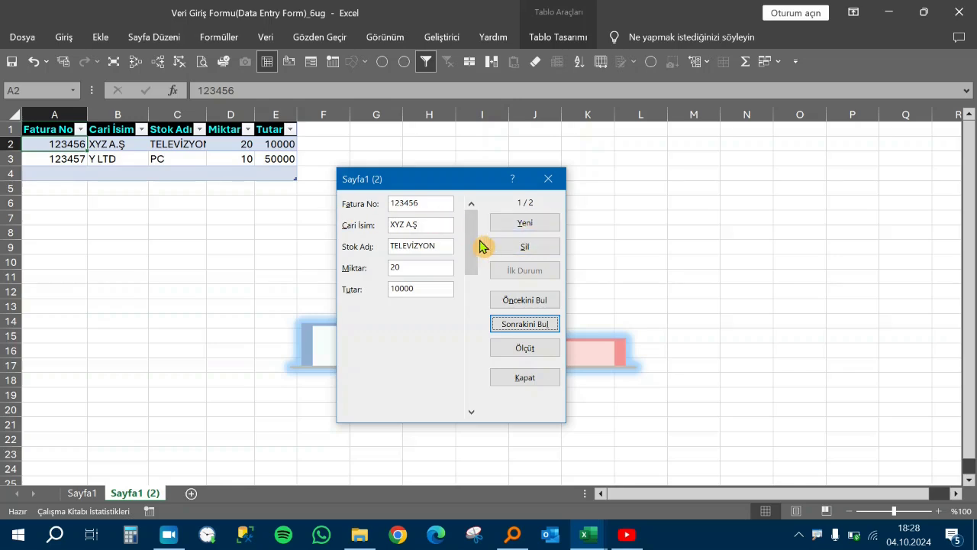
drag(465, 270, 458, 443)
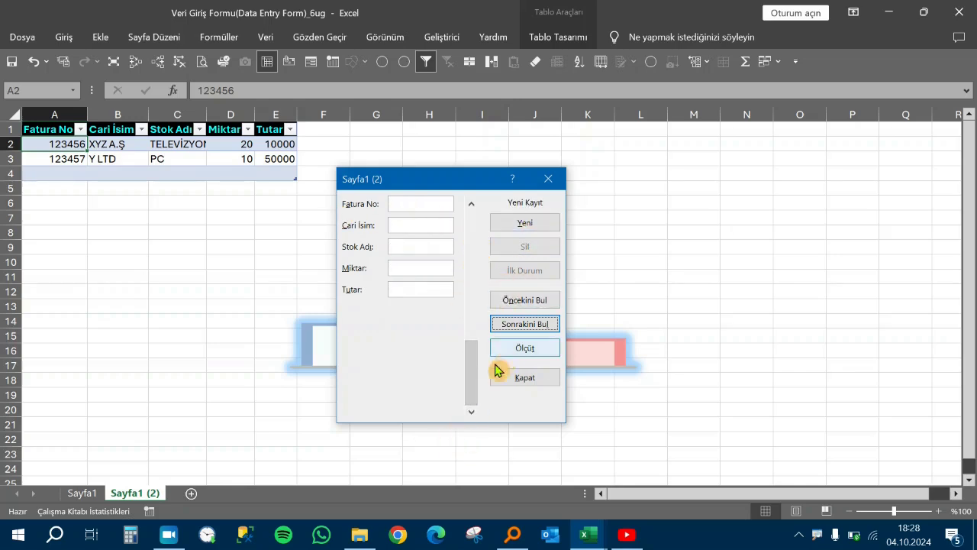
mouse_move(475, 385)
mouse_down()
mouse_move(471, 211)
mouse_move(478, 407)
mouse_up()
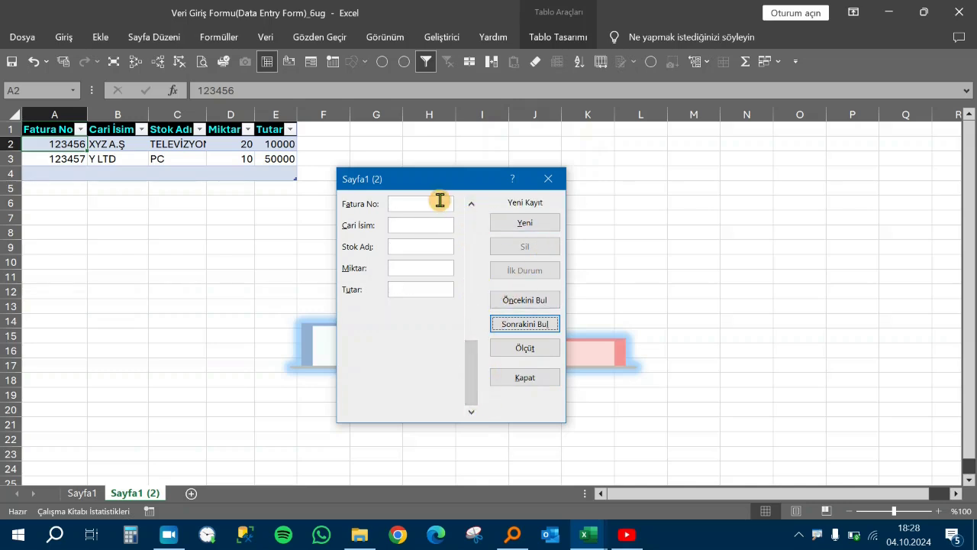
Step: Add invoice 1245455 for Z A.Ş: MİKRODALGA, quantity 5, amount 25000 via the data form
click(416, 204)
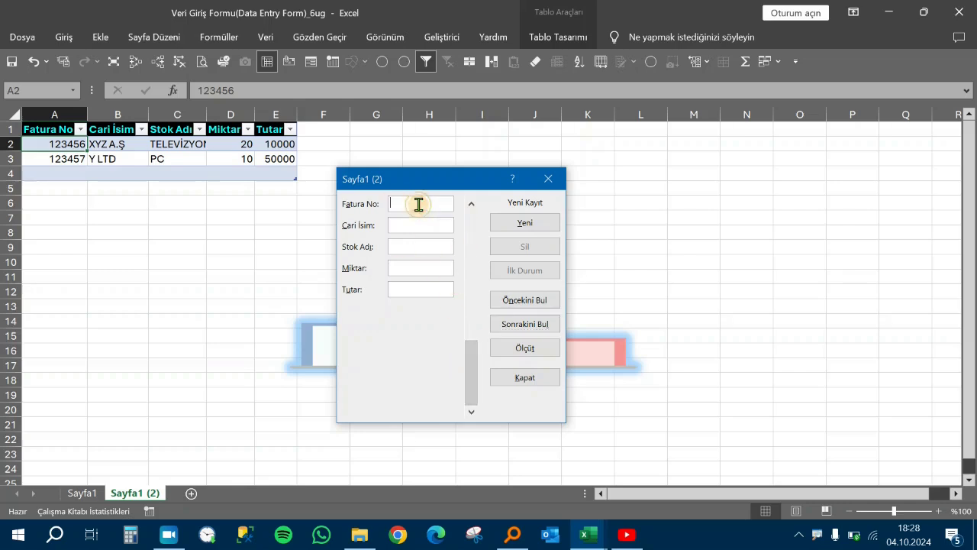
drag(443, 187, 420, 191)
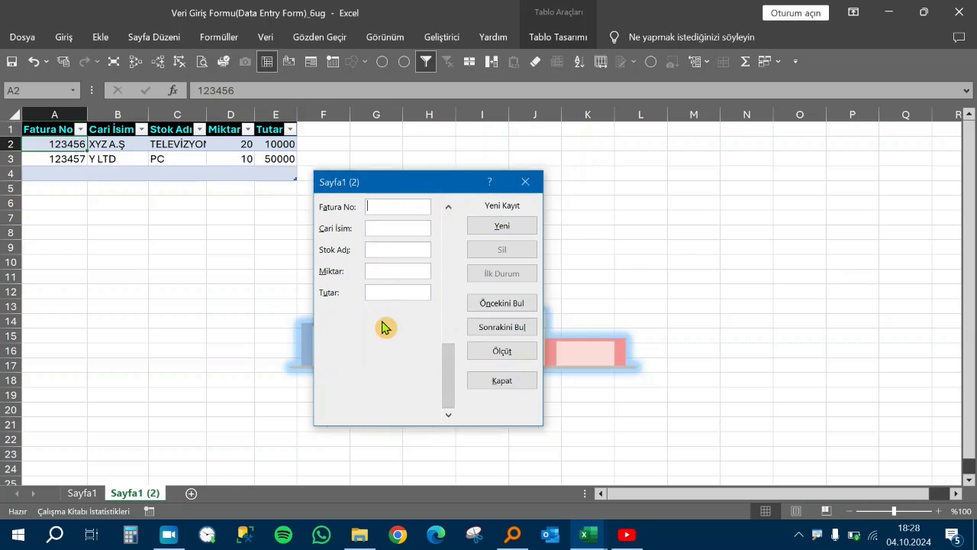
text(1245455)
text(A.)
text(I)
text(ROD)
text(AL)
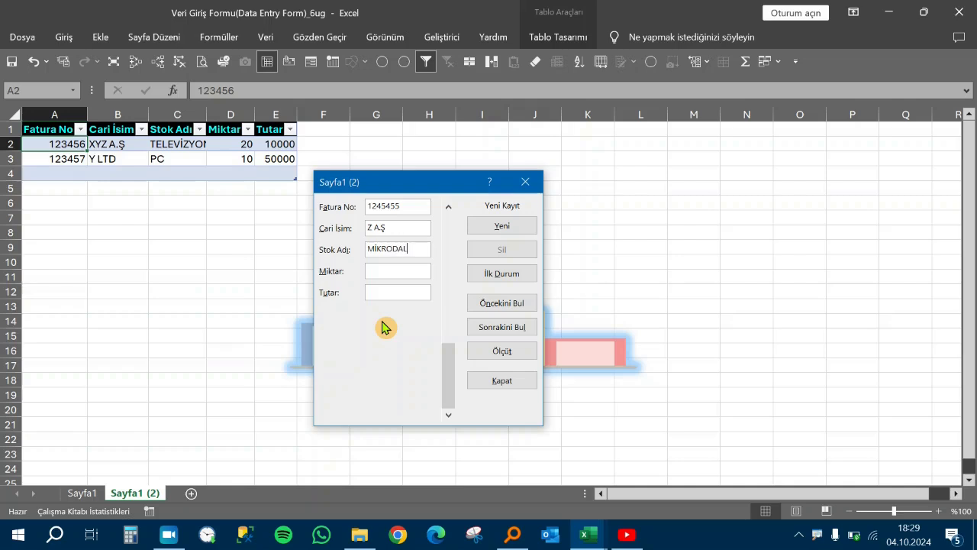
text(GA )
text(IRI)
text(000)
key(Return)
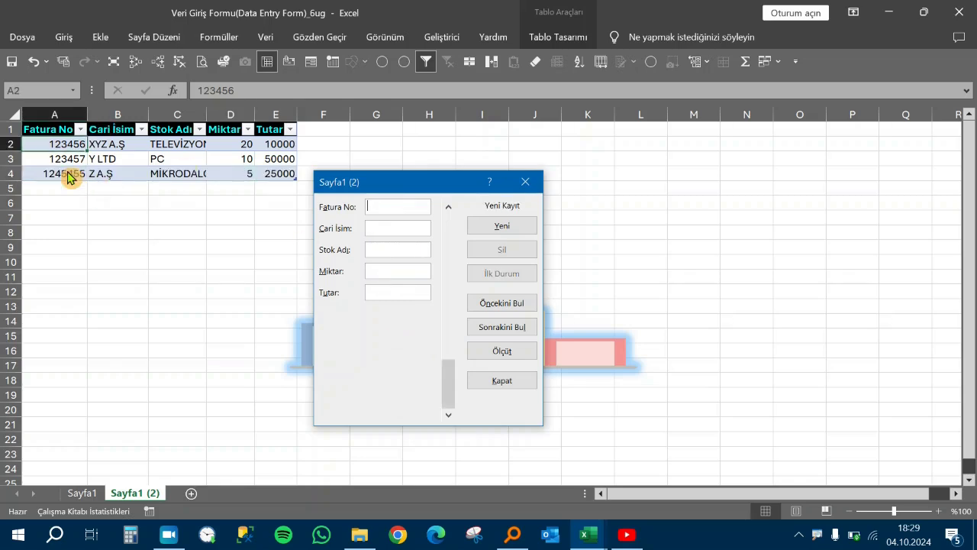
click(227, 234)
drag(398, 188, 455, 187)
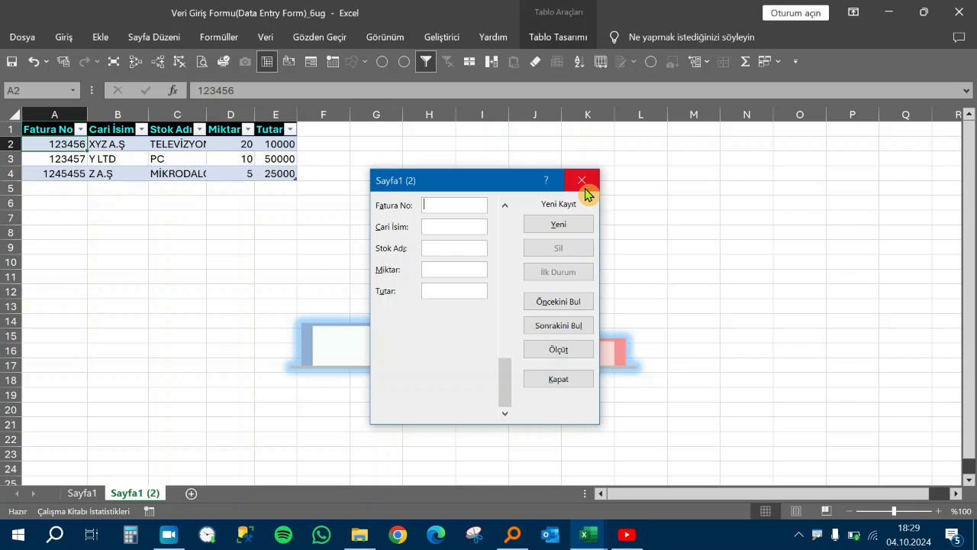
click(163, 543)
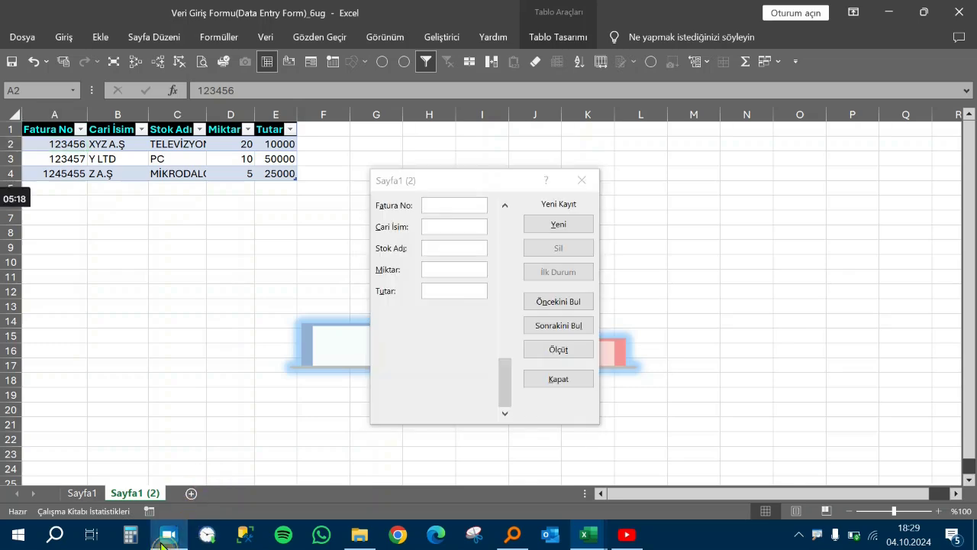